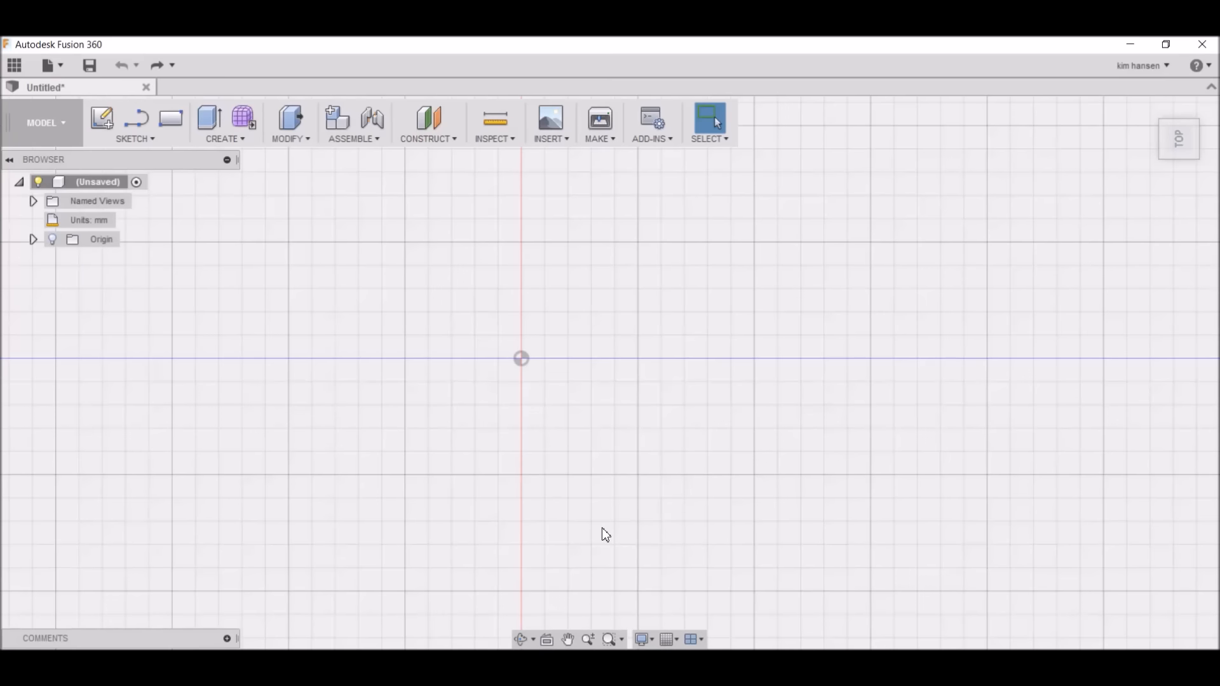
Attach the hand-drawn sketch image 20161027_121626 as a canvas on the horizontal origin plane, scaled uniformly to about 4.475
left_click(550, 137)
left_click(573, 177)
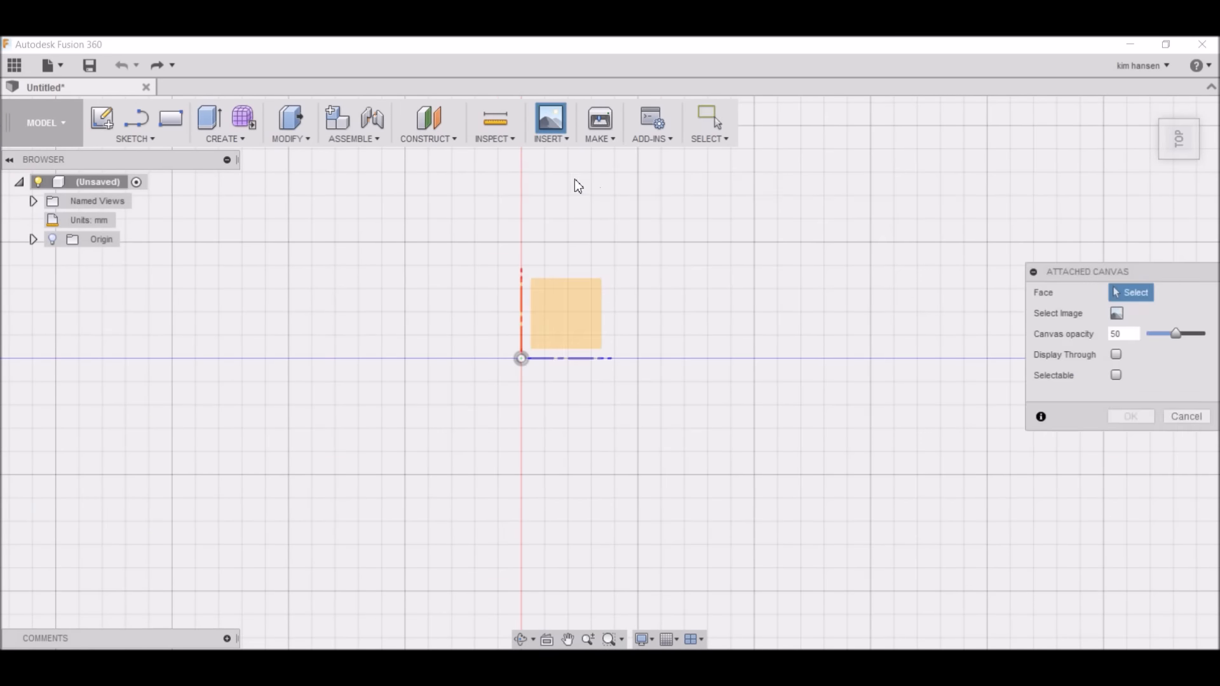
left_click(565, 311)
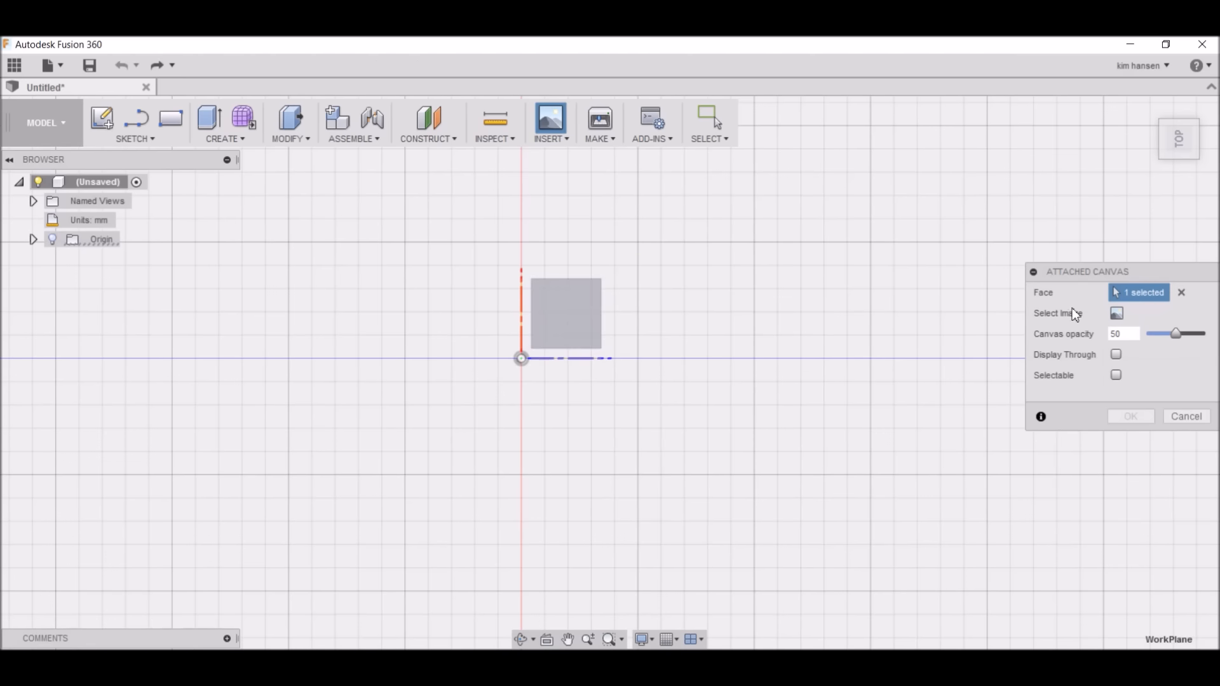
left_click(1117, 313)
left_click(240, 179)
double_click(239, 179)
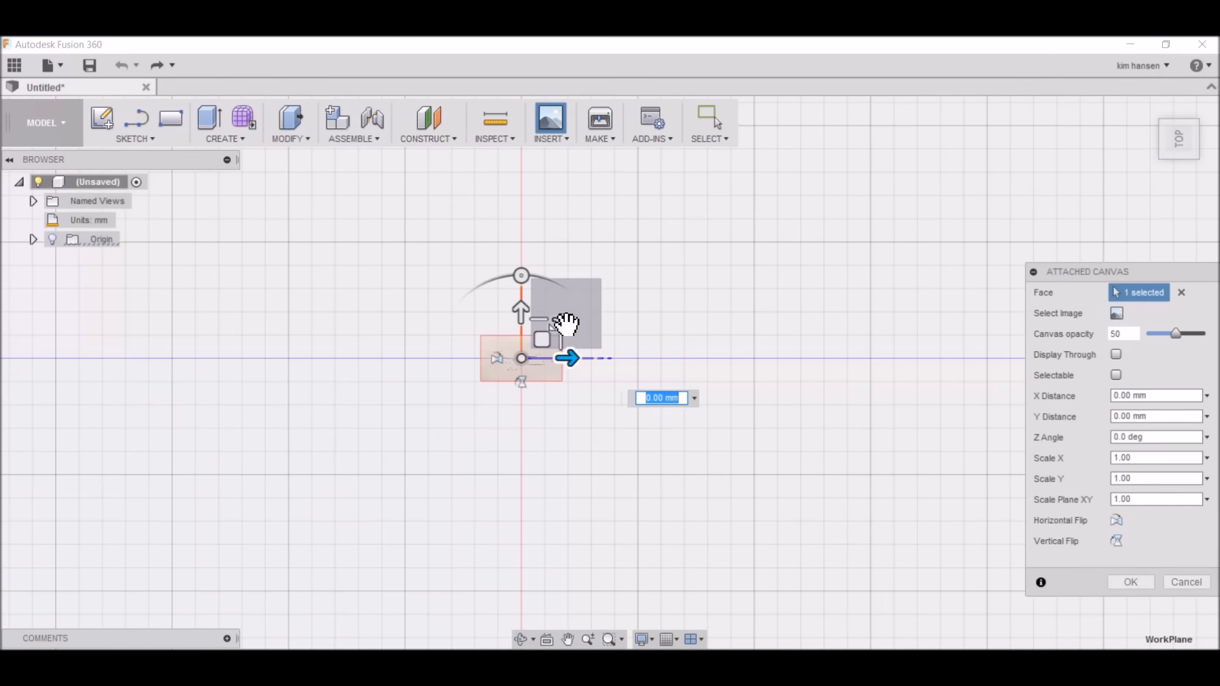
left_click_drag(568, 327, 805, 137)
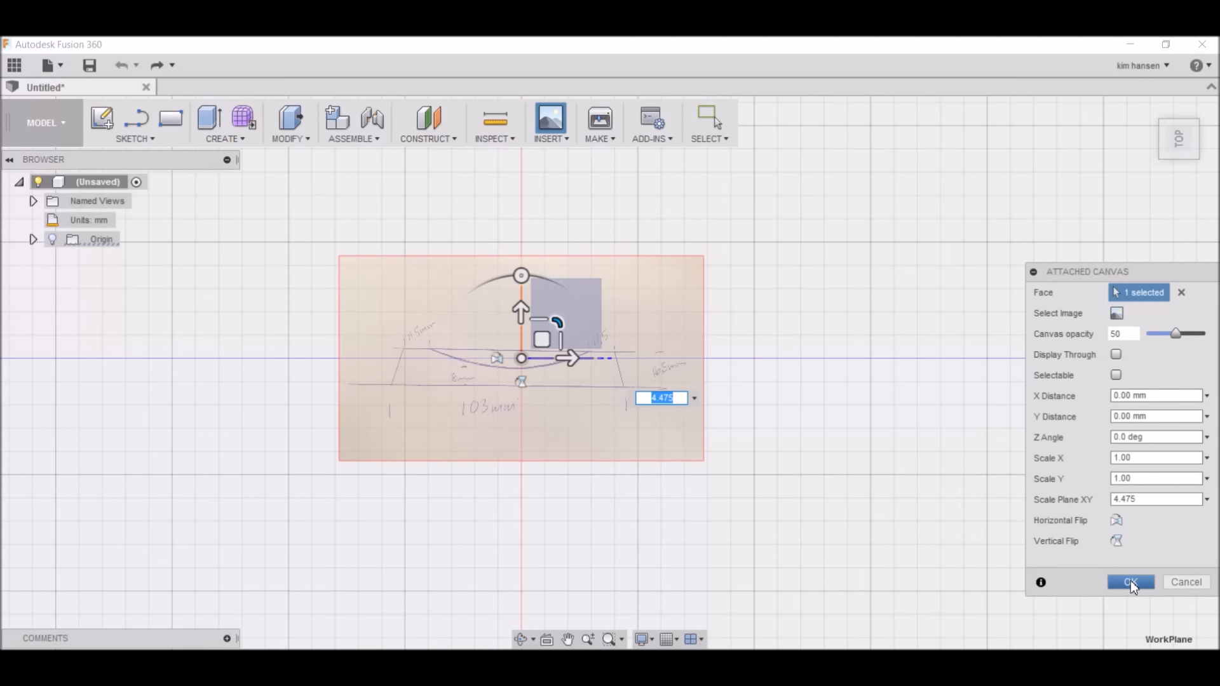
left_click(1130, 581)
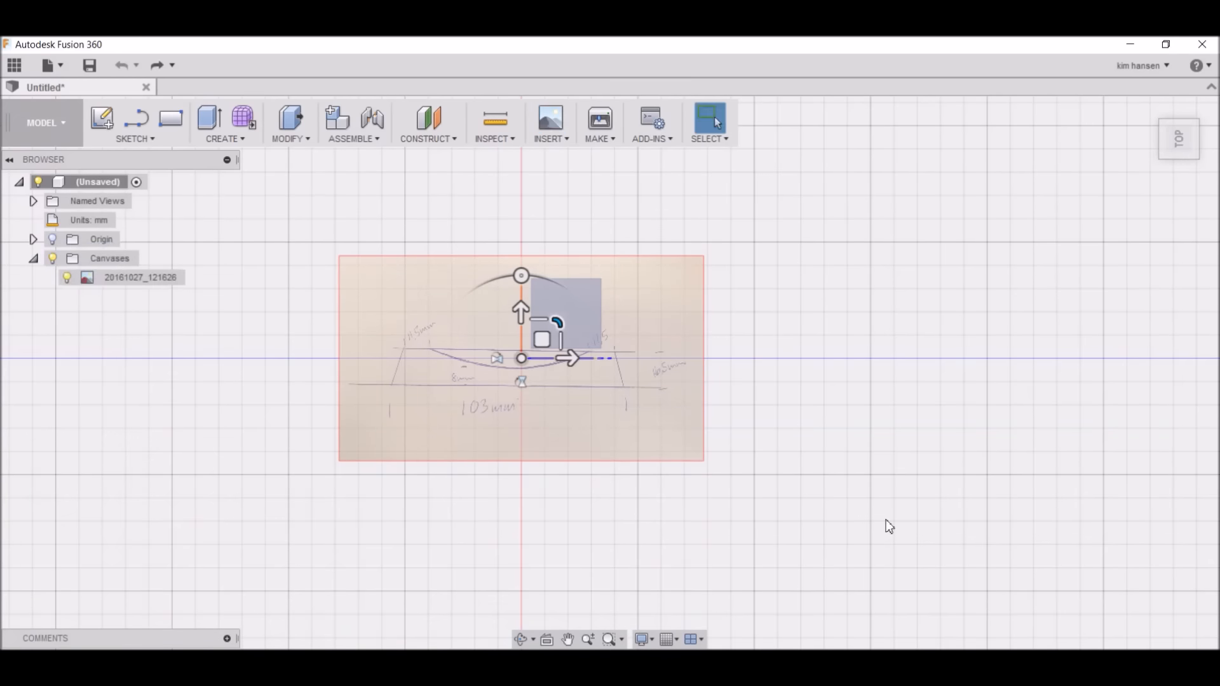
Calibrate the canvas by setting the distance between the two ends of the drawn profile's base to 103 mm
scroll(438, 384, "up", 1)
scroll(438, 383, "up", 2)
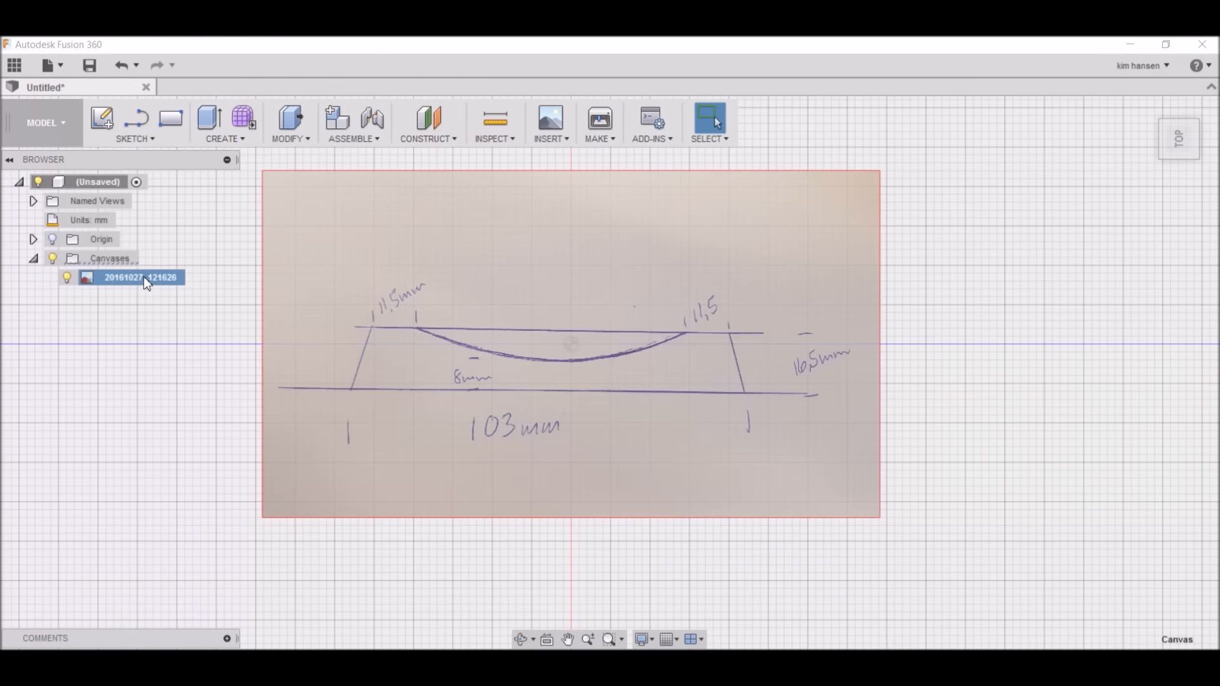
right_click(144, 277)
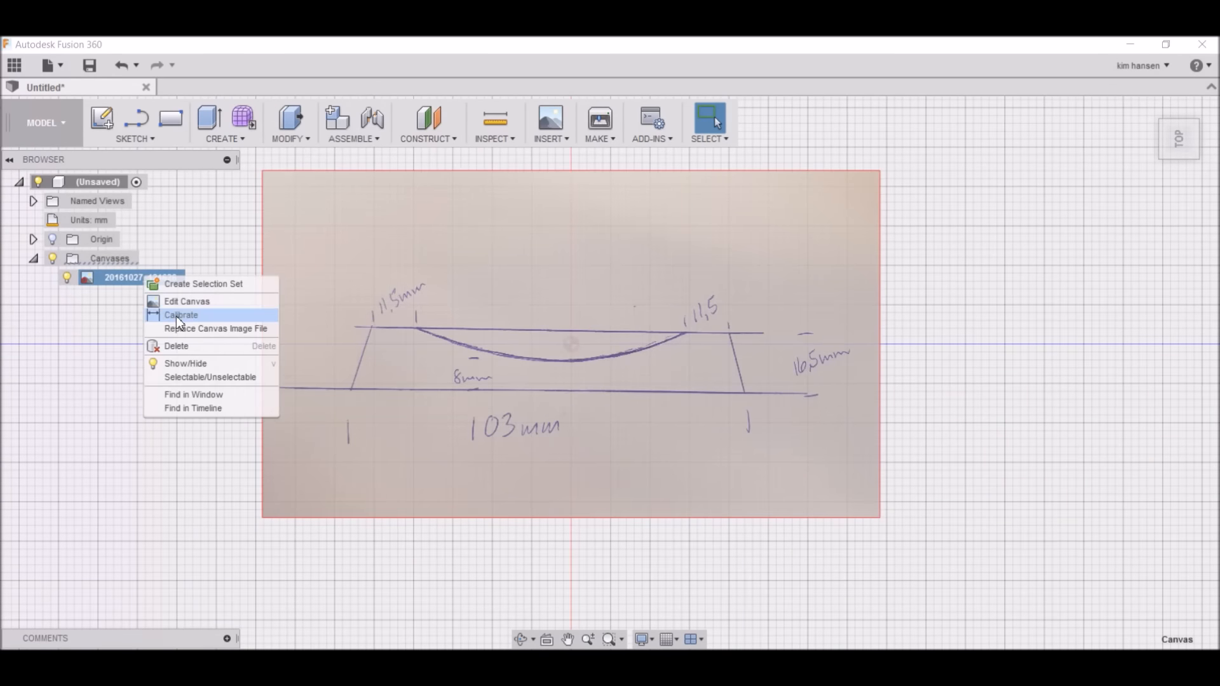
left_click(211, 314)
scroll(347, 394, "up", 1)
scroll(347, 394, "up", 1)
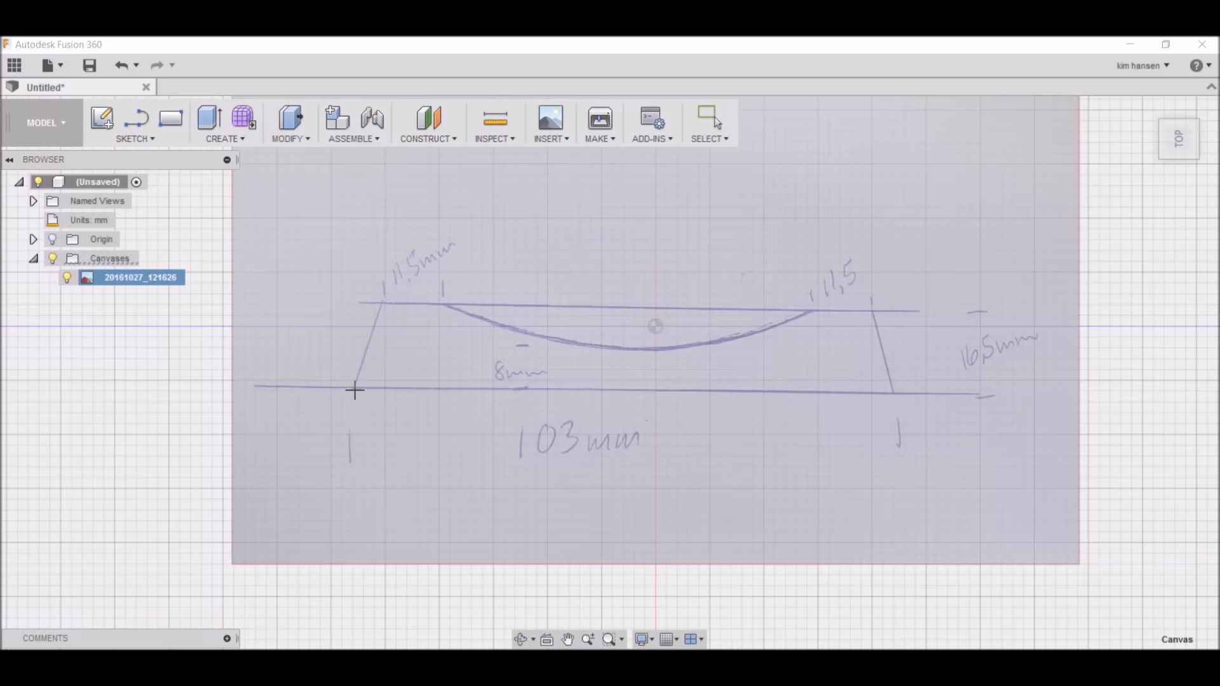
left_click(353, 388)
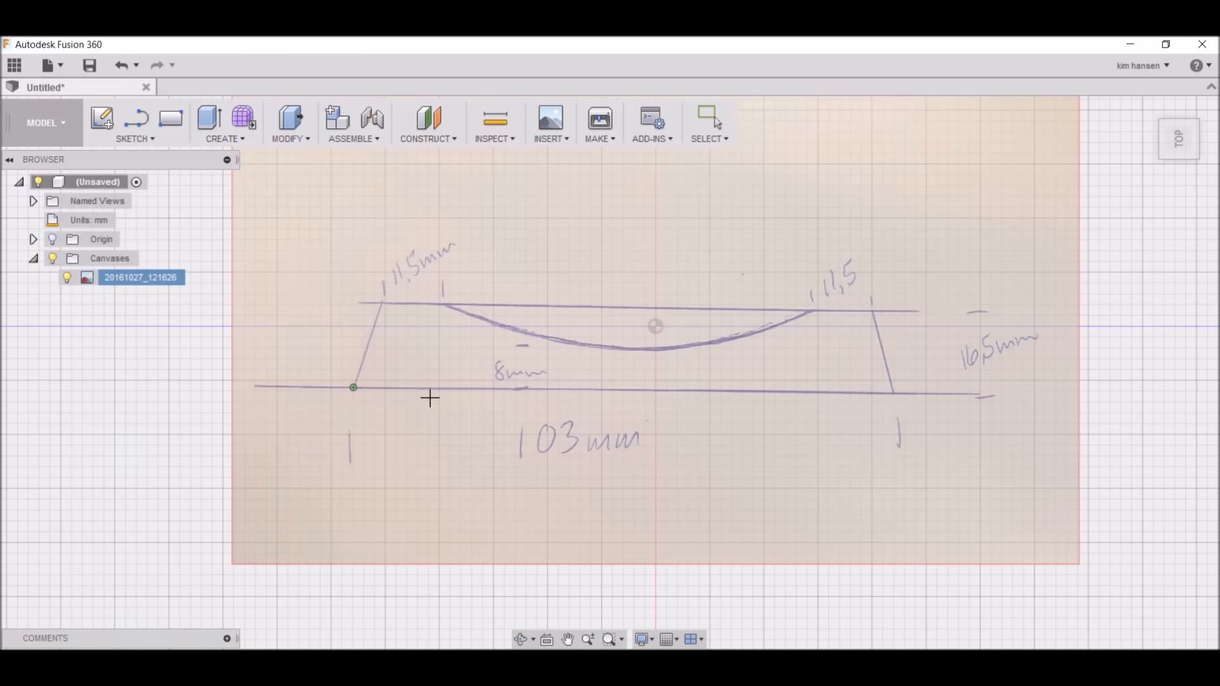
left_click(894, 394)
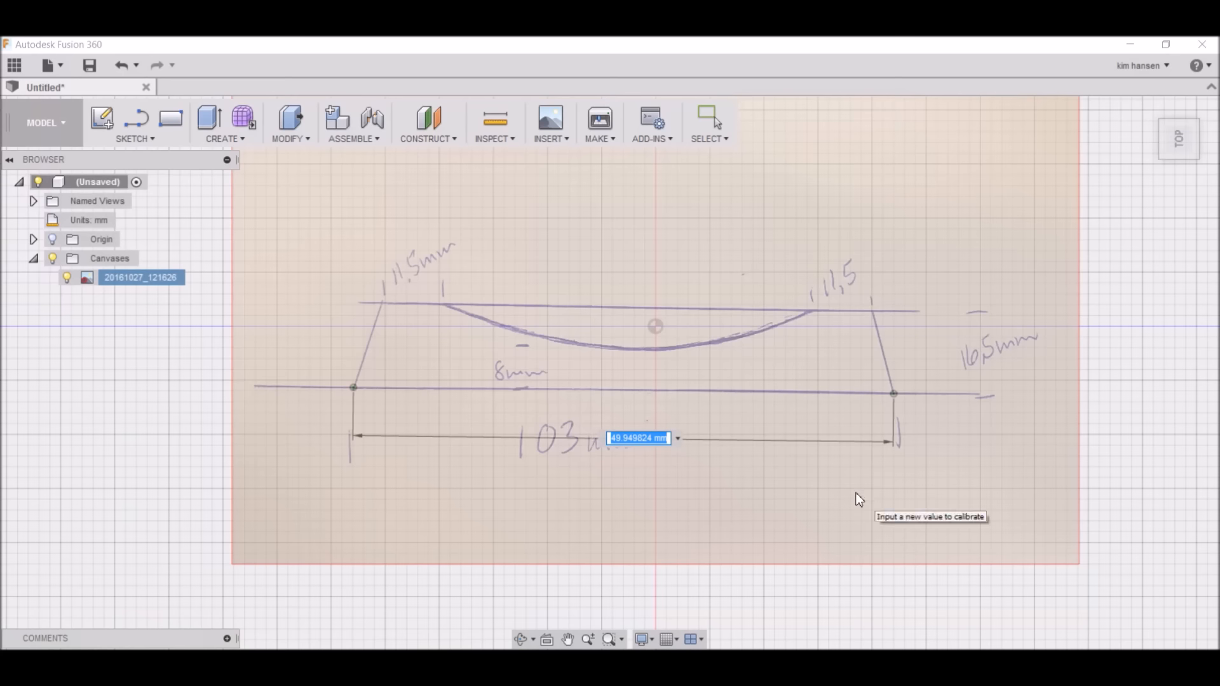
type("103")
key("Return")
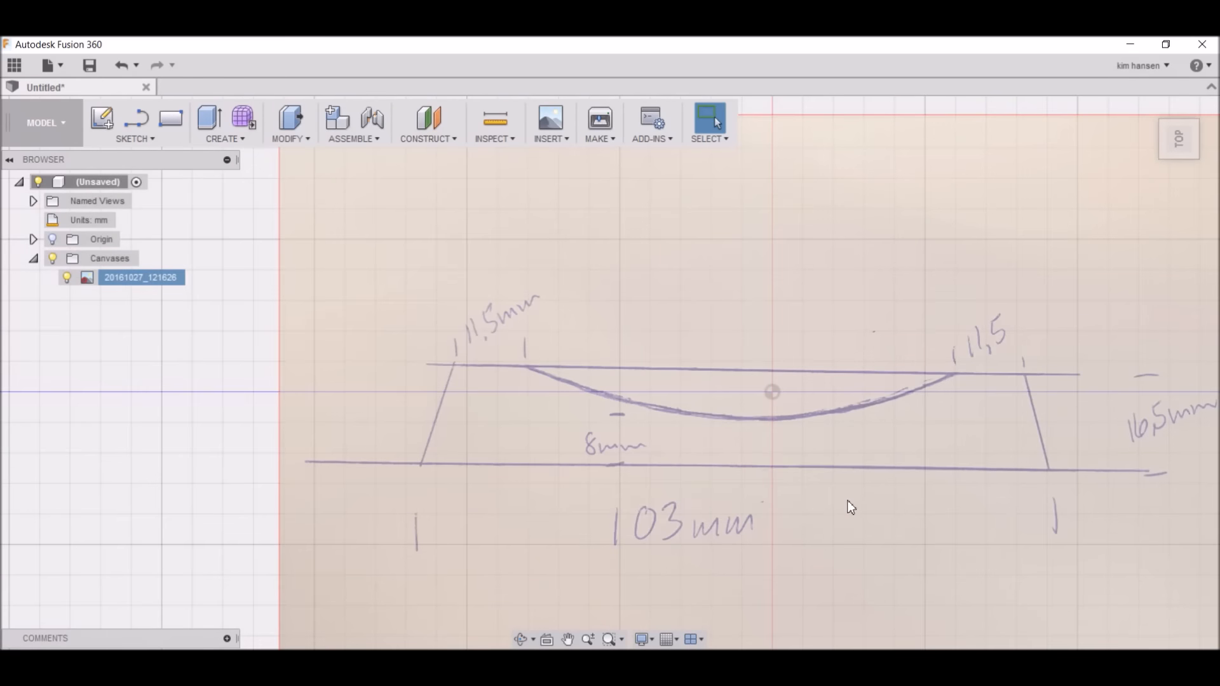
Start a sketch on the canvas plane and draw a 103 mm line along the profile's base
left_click(138, 122)
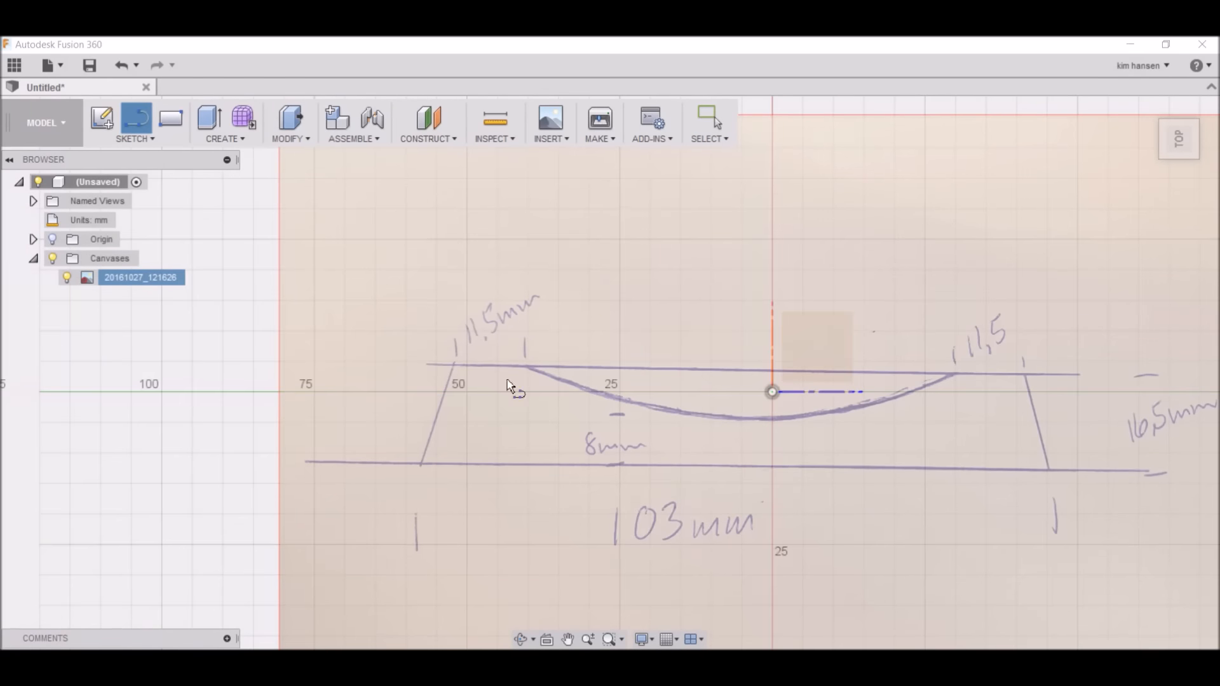
left_click(813, 348)
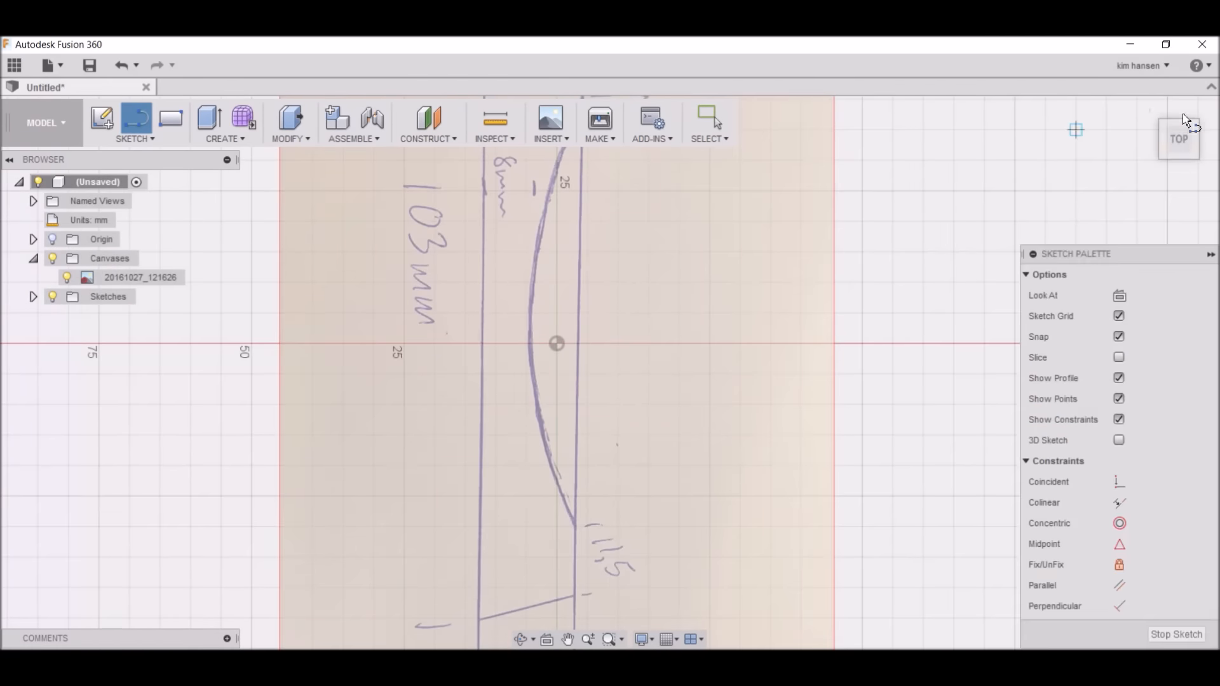
left_click(1176, 113)
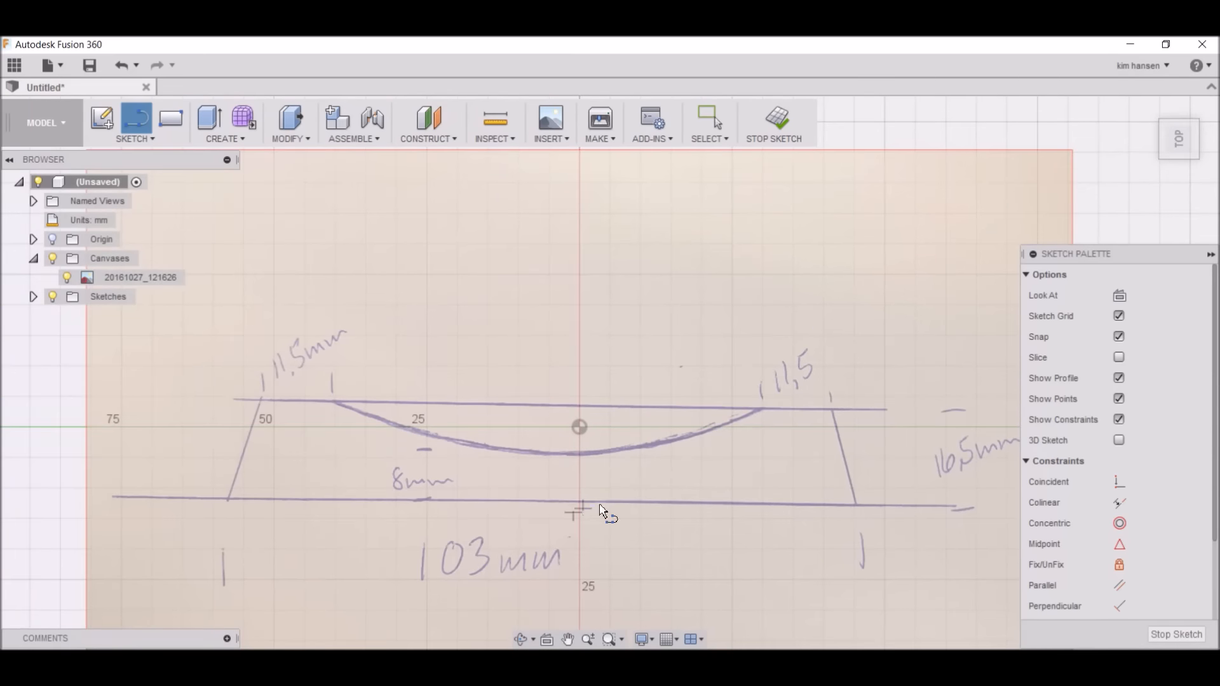
left_click(228, 500)
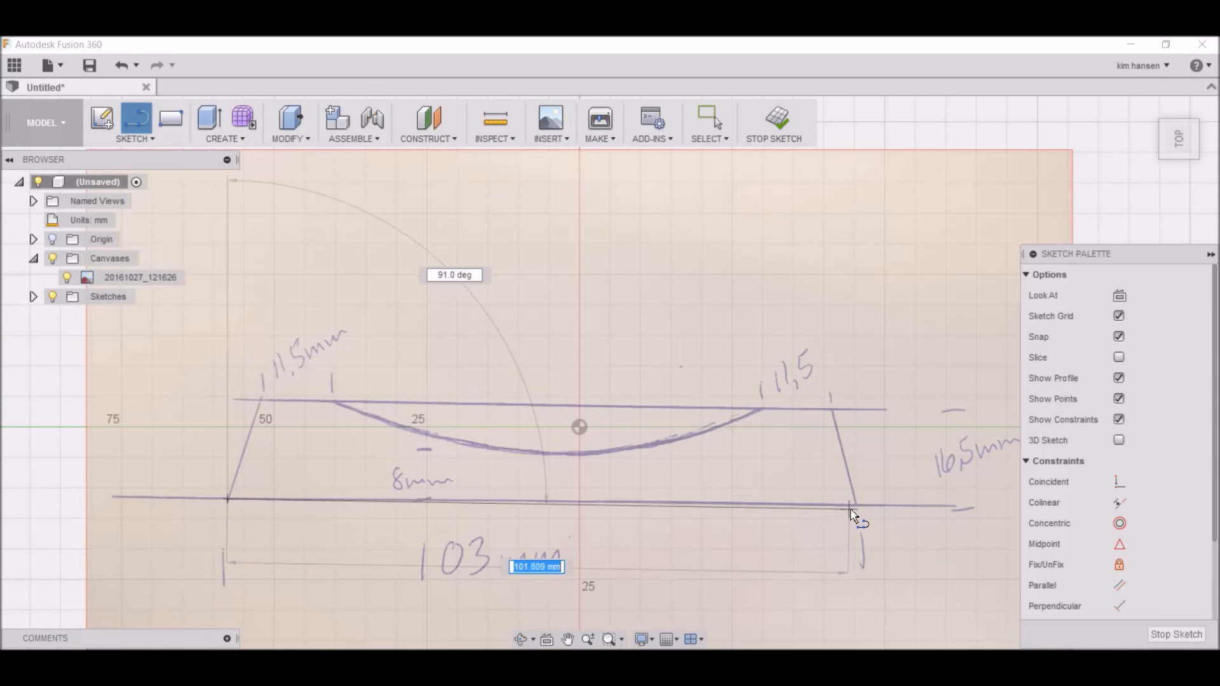
scroll(852, 514, "up", 2)
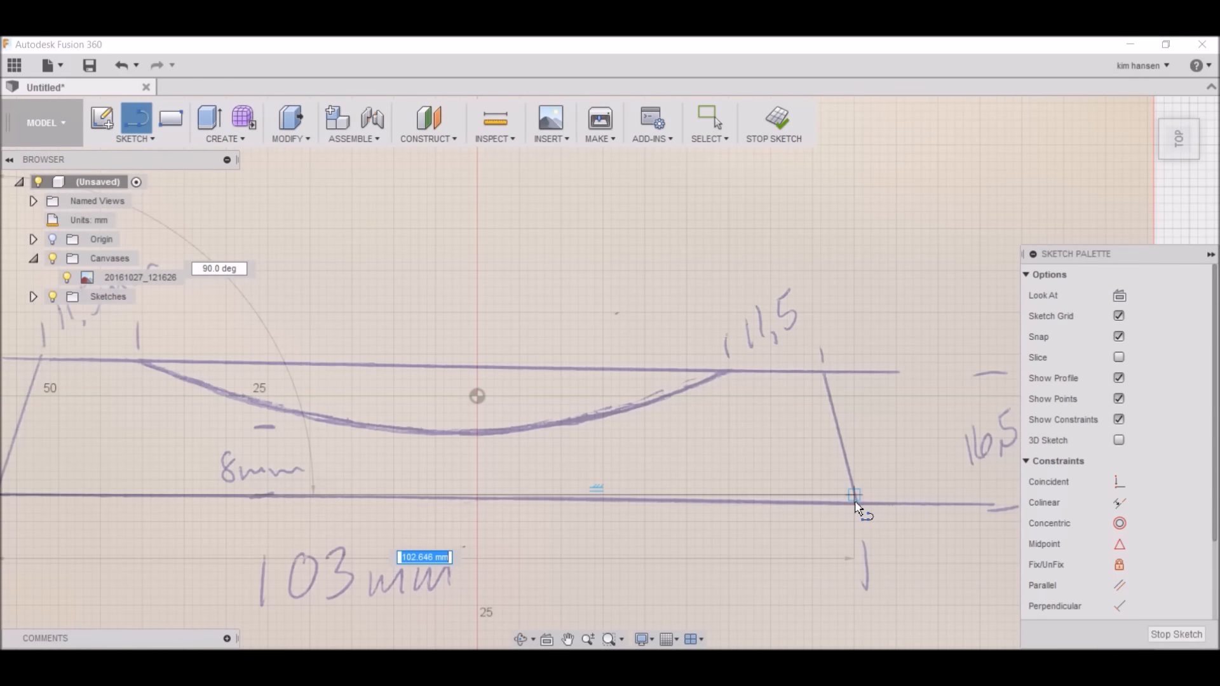
type("103")
key("Return")
key("Escape")
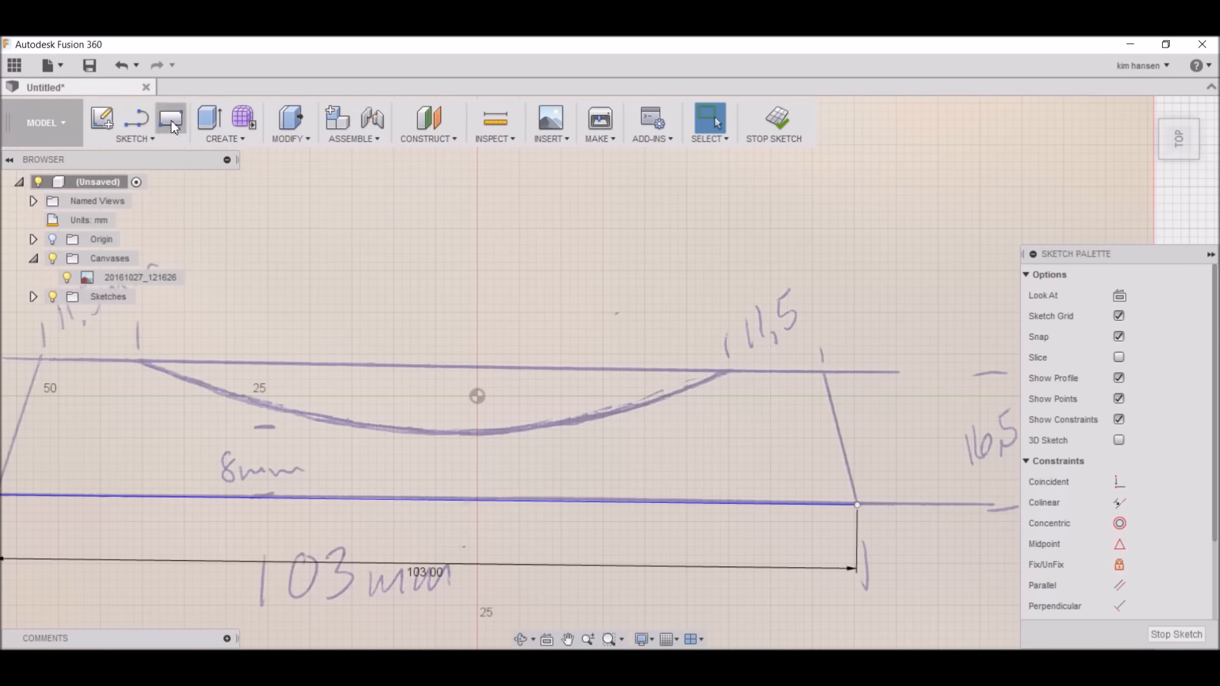
Draw the profile's left slanted side from the base line's left end, 17 mm long at 18 degrees
left_click(136, 125)
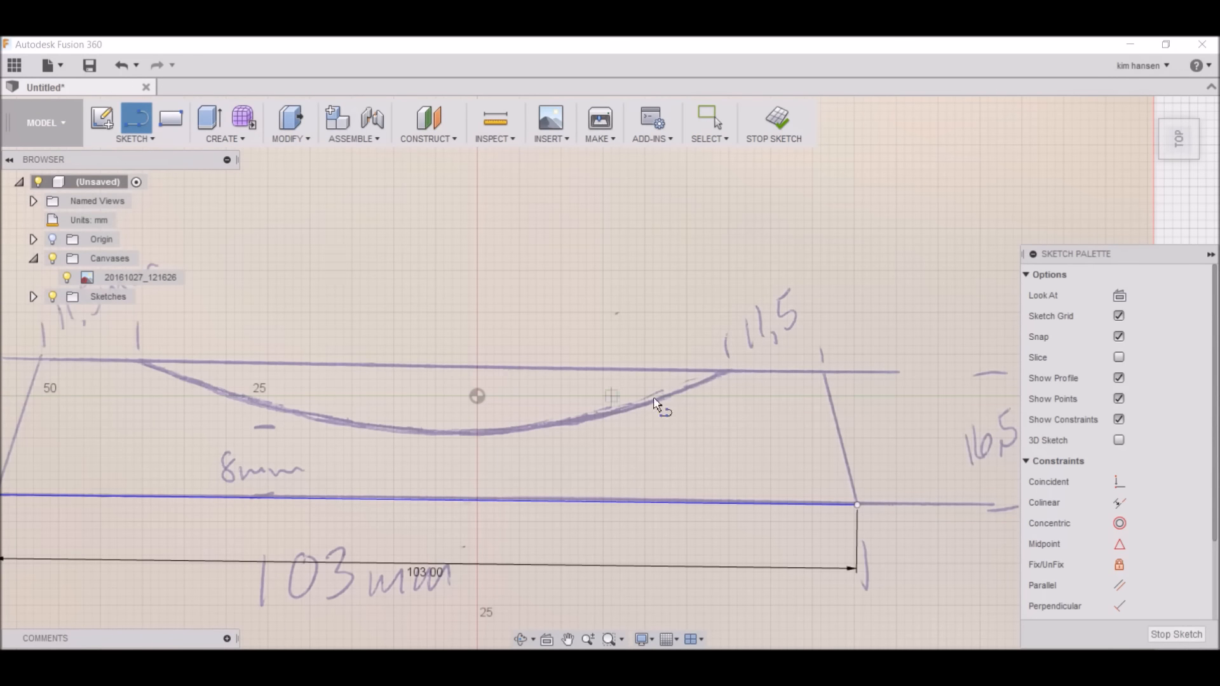
scroll(659, 400, "down", 2)
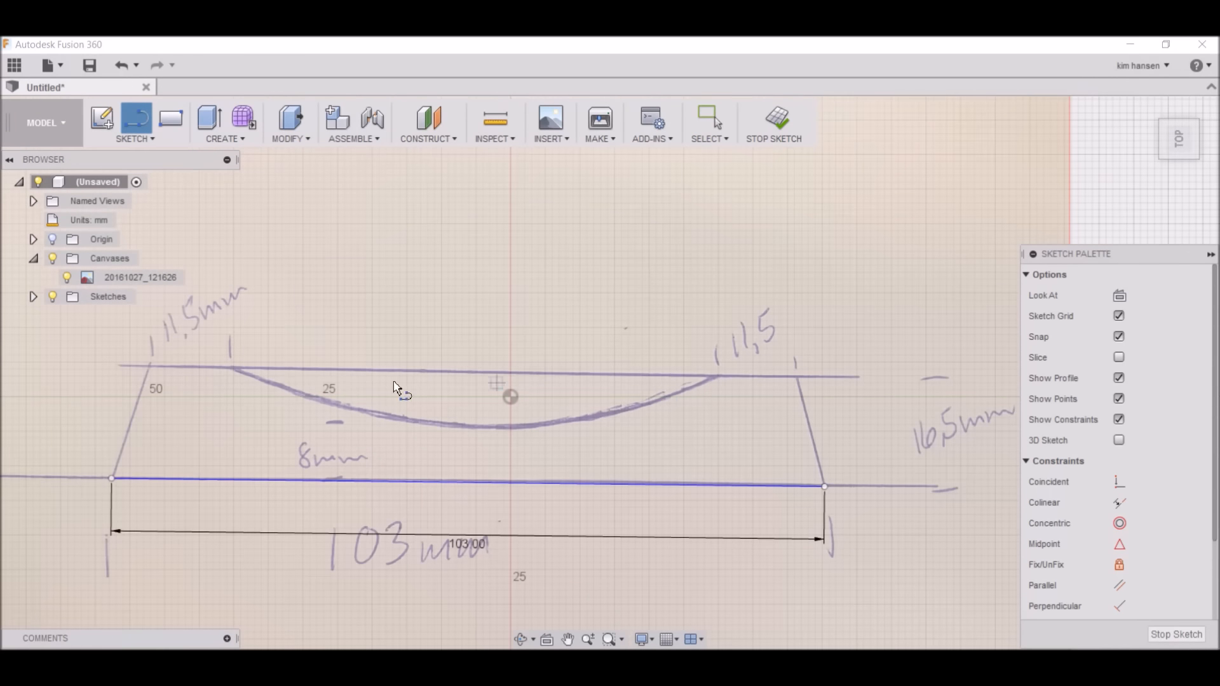
left_click(111, 478)
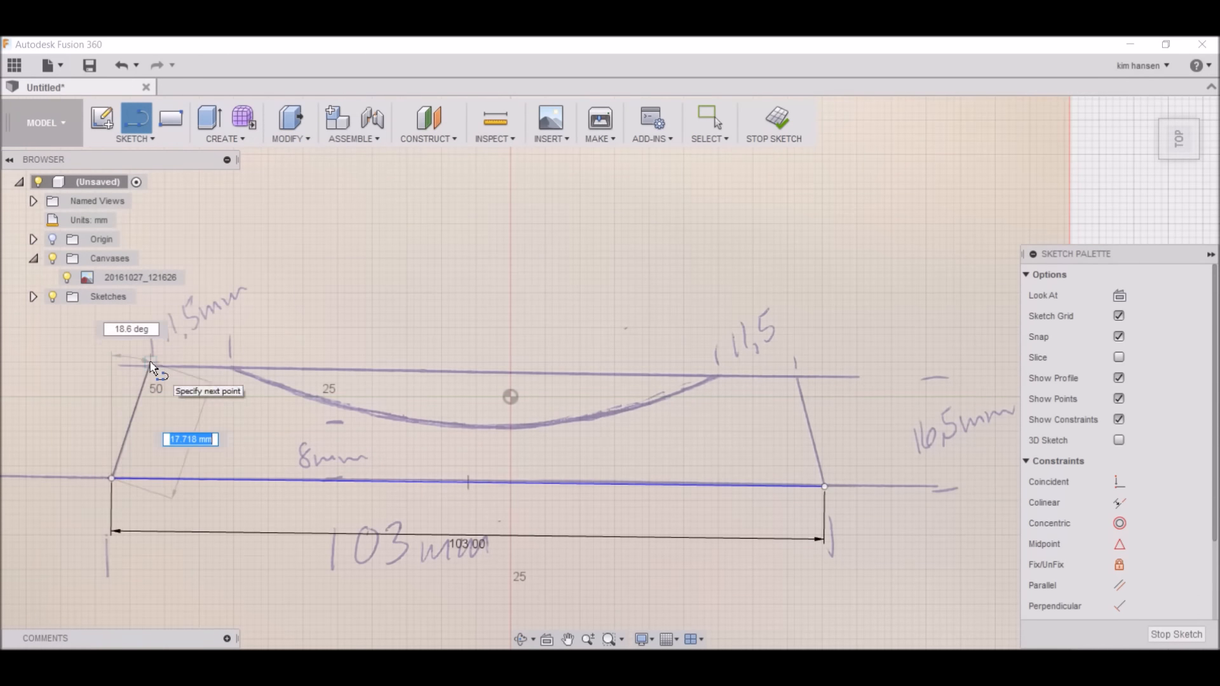
type("17")
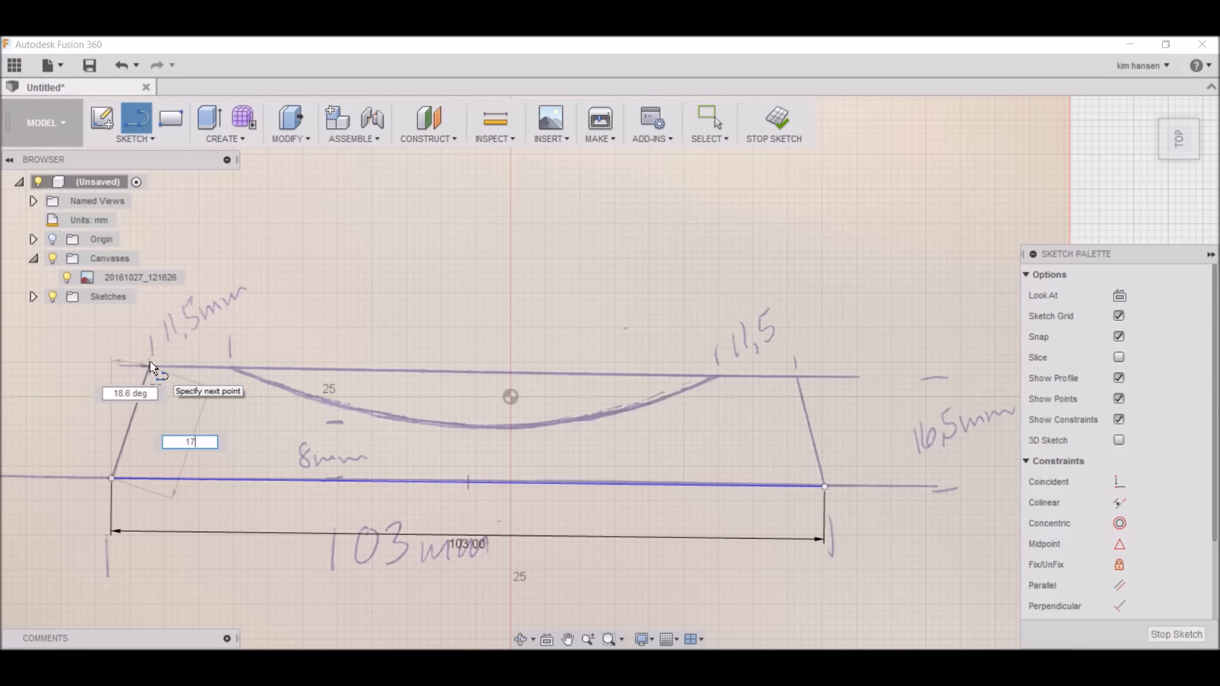
key("Tab")
type("18")
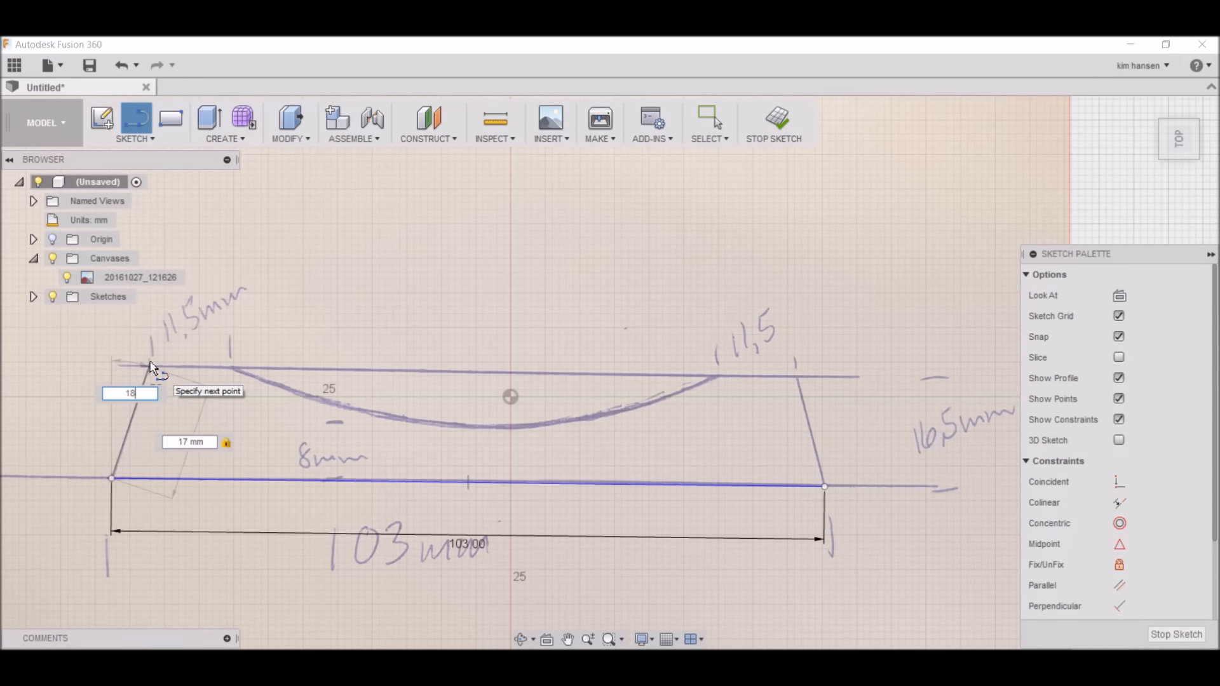
key("Return")
key("Escape")
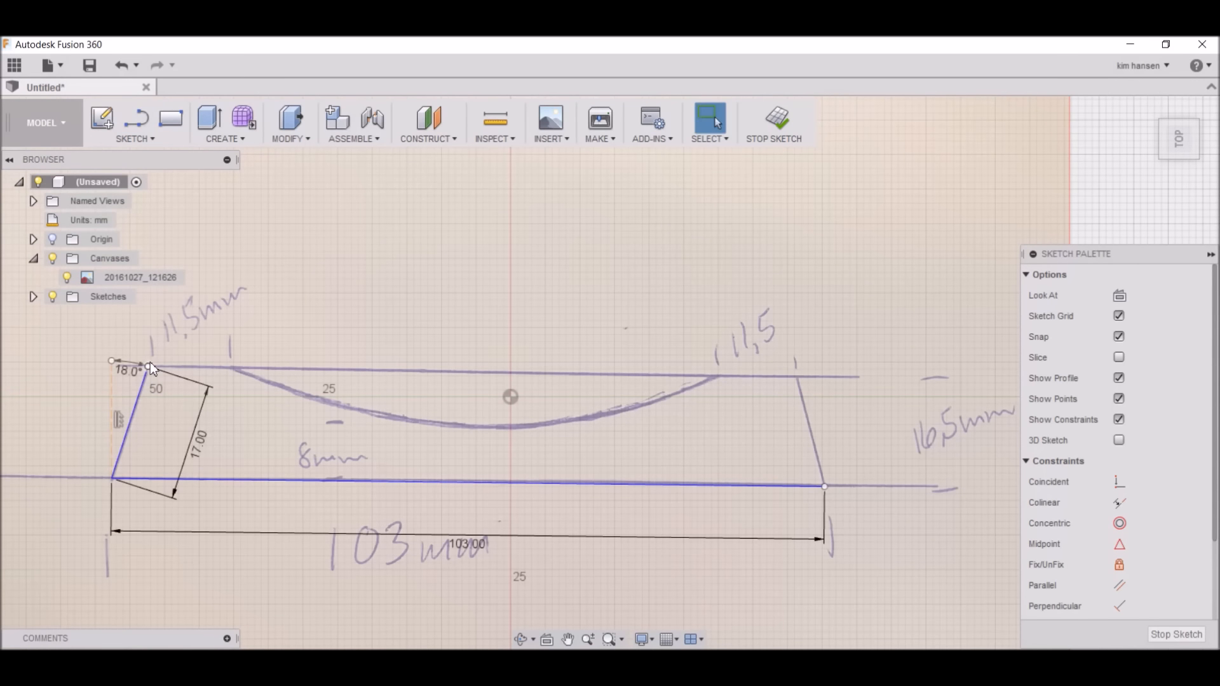
Draw the profile's right slanted side from the base line's right end, 17 mm long at 18 degrees
left_click(136, 118)
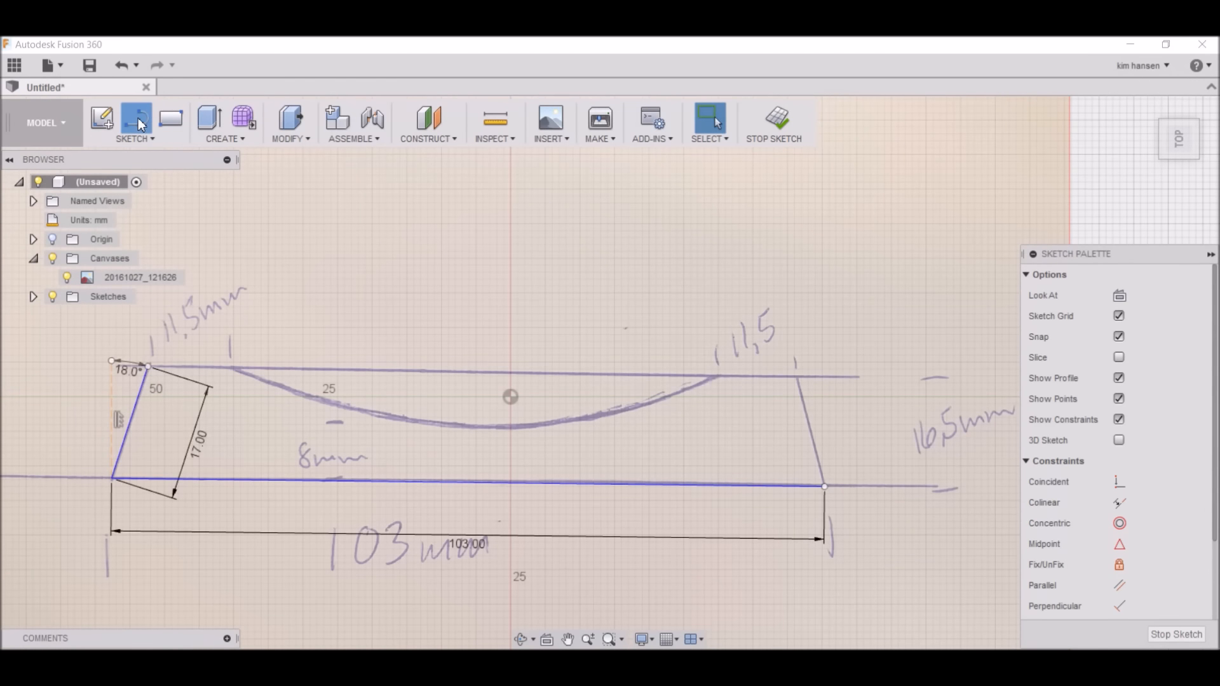
left_click(824, 486)
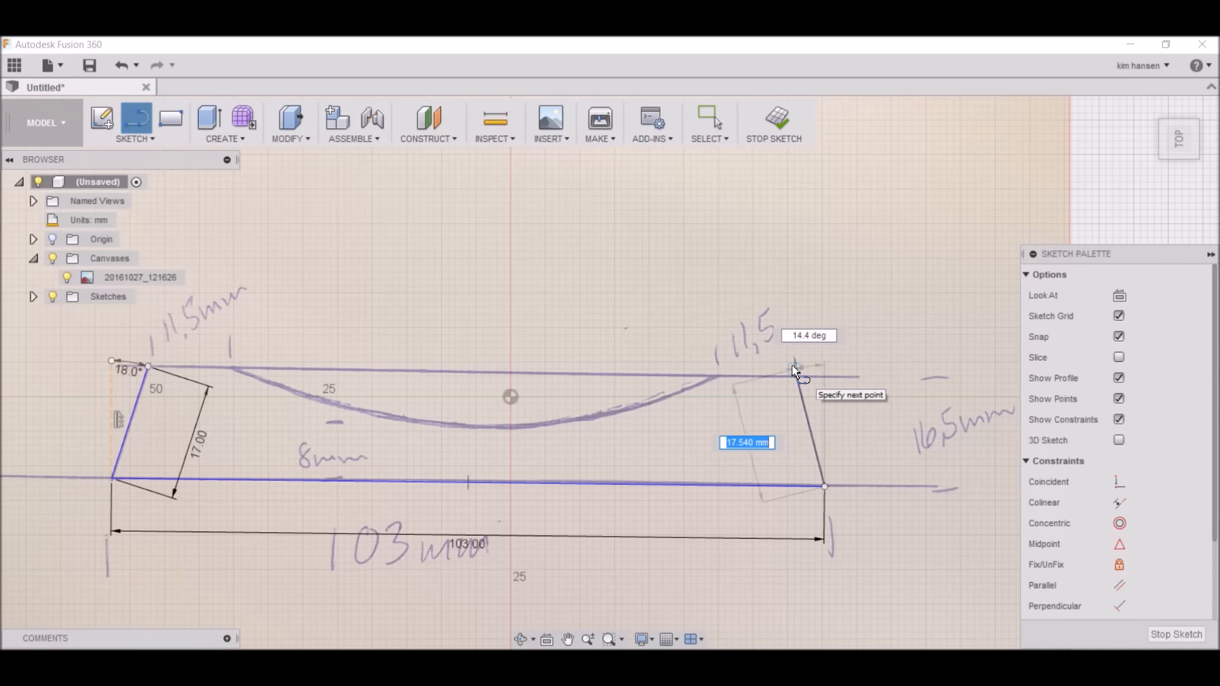
type("17")
key("Tab")
type("18")
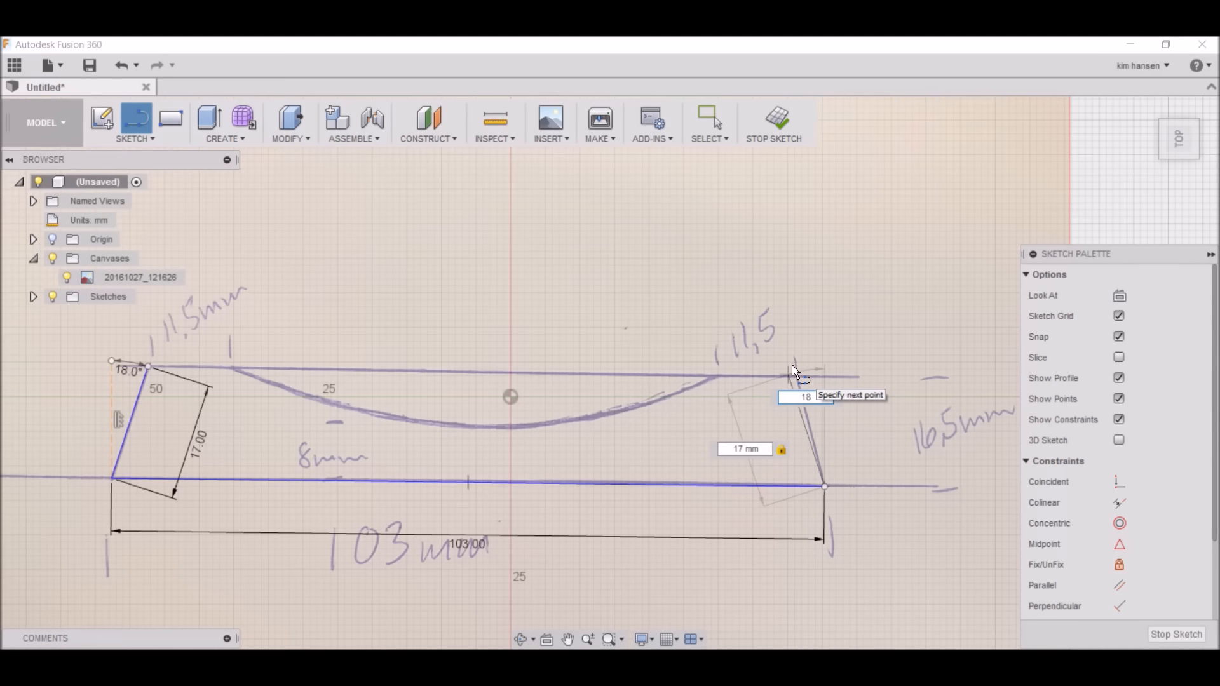
key("Return")
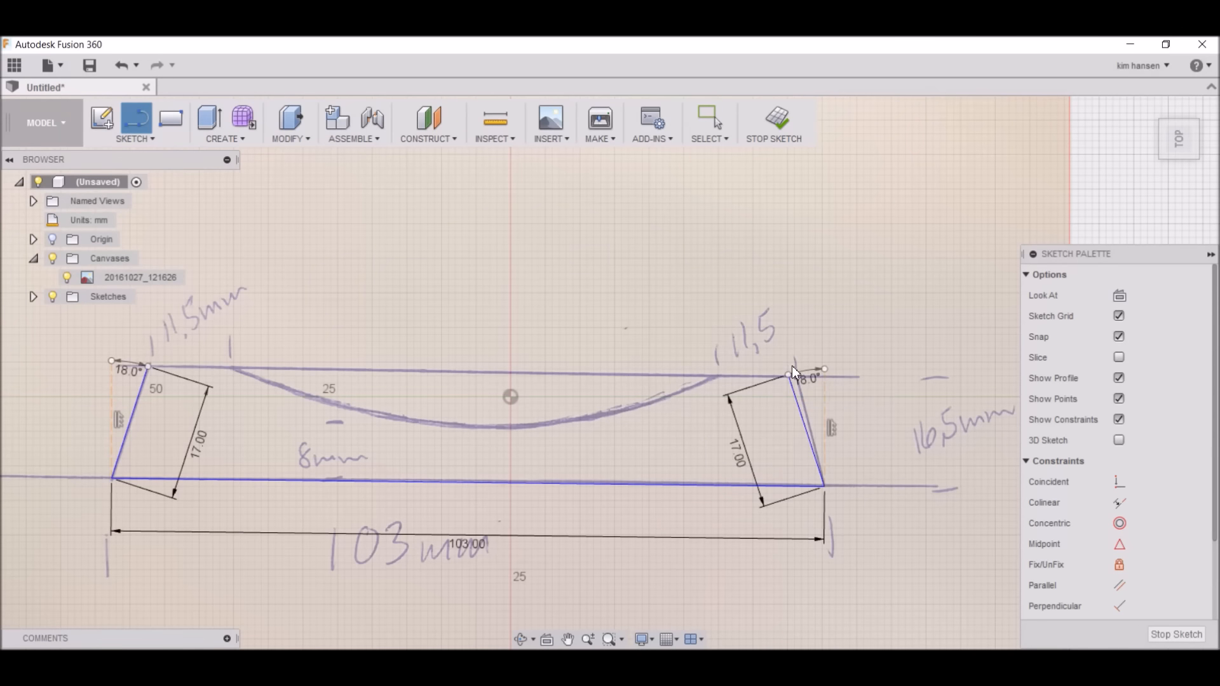
key("Escape")
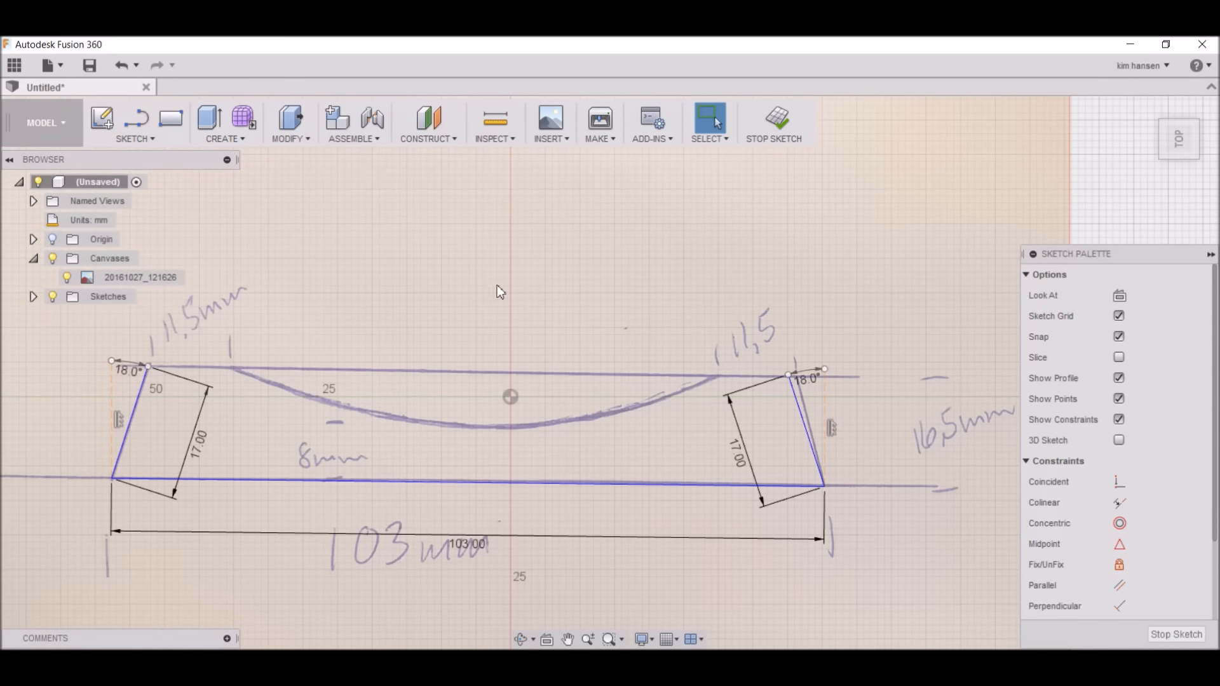
Draw an 11.5 mm horizontal line inward from the upper end of the right slanted side
left_click(143, 123)
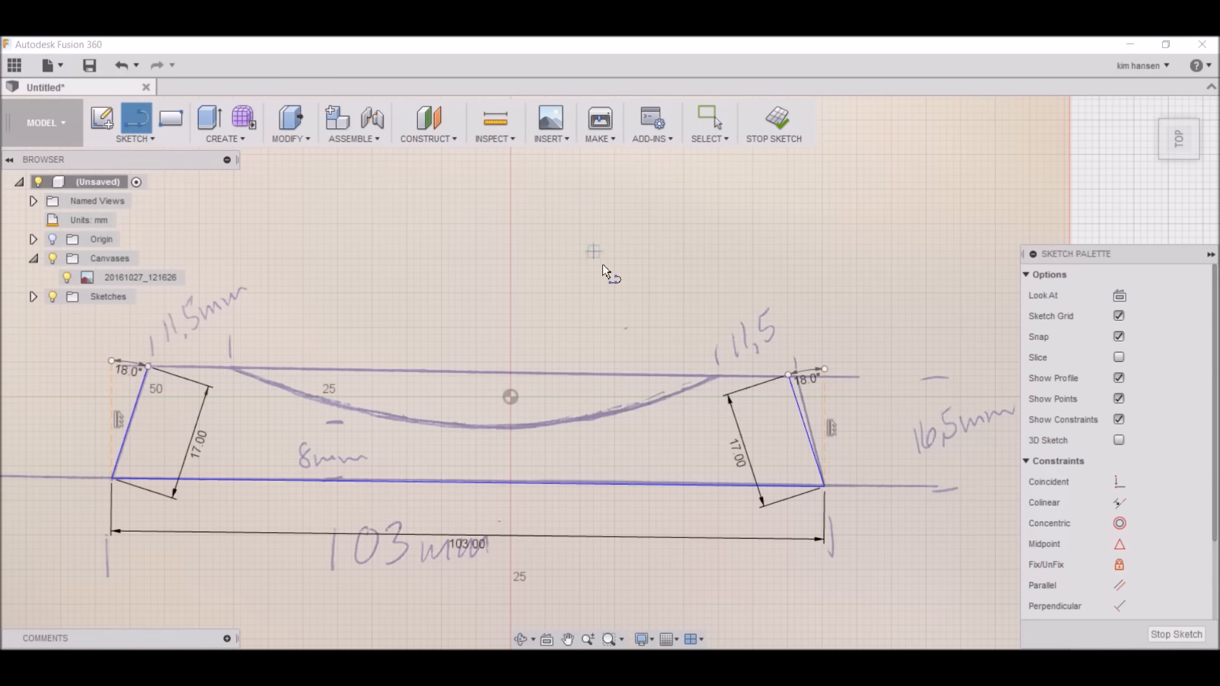
left_click(787, 376)
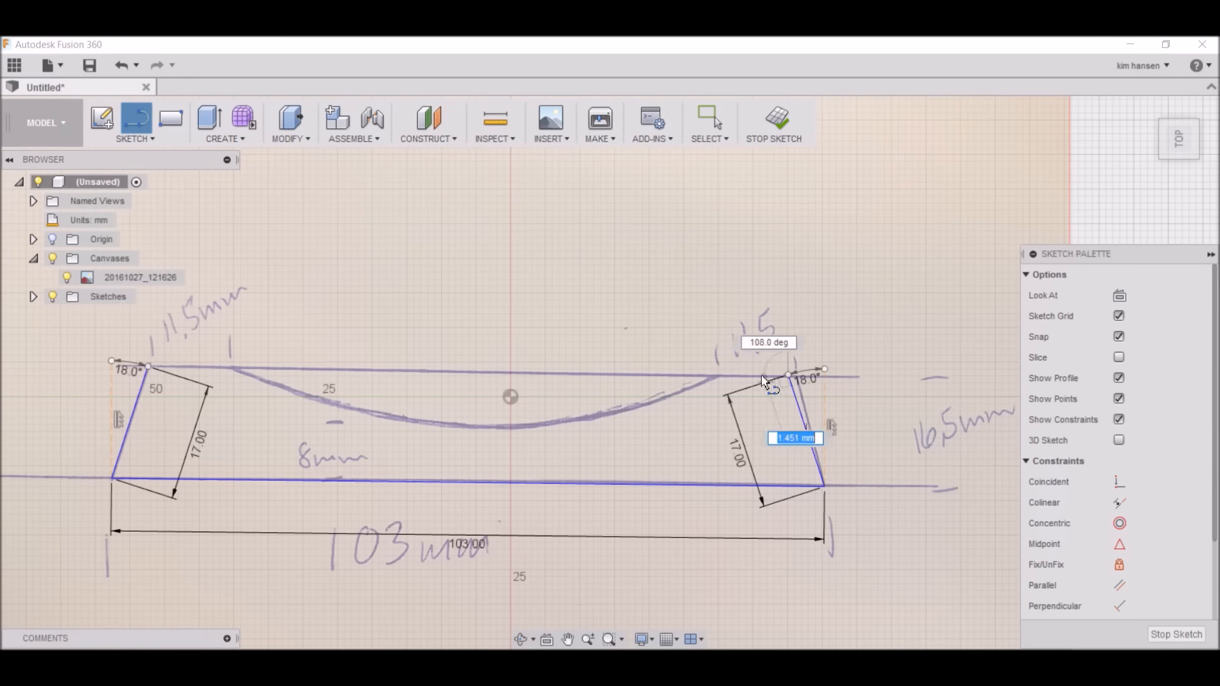
type("11")
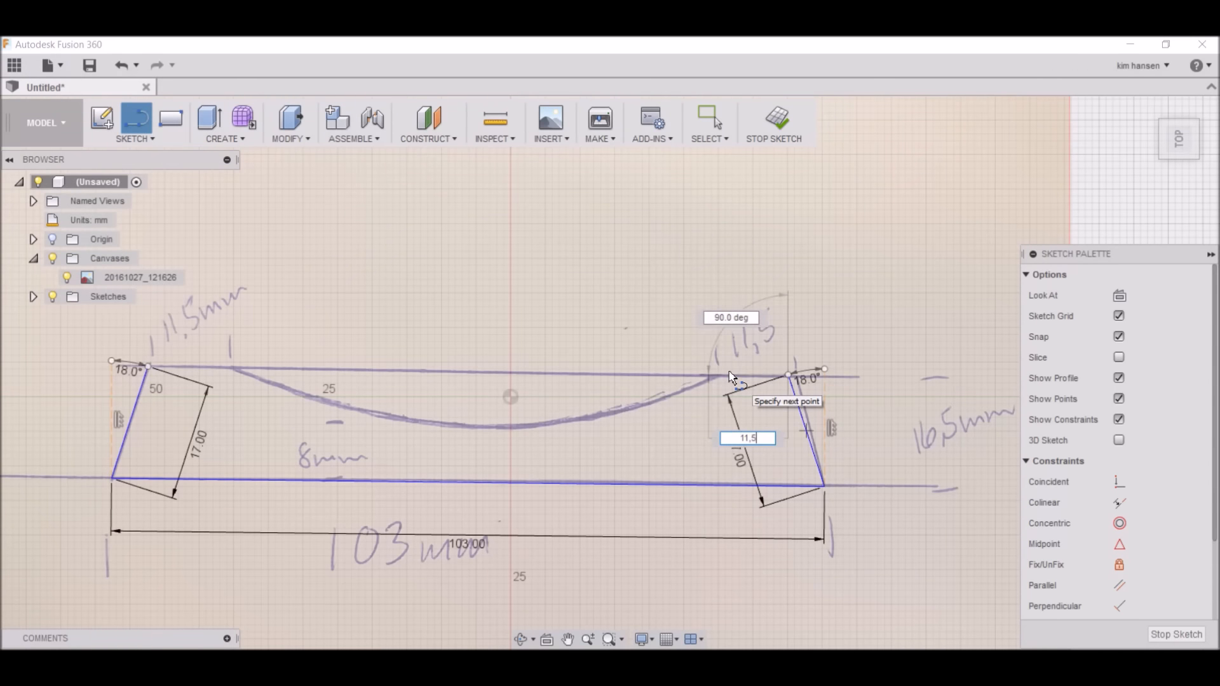
type(",5")
key("Return")
key("Escape")
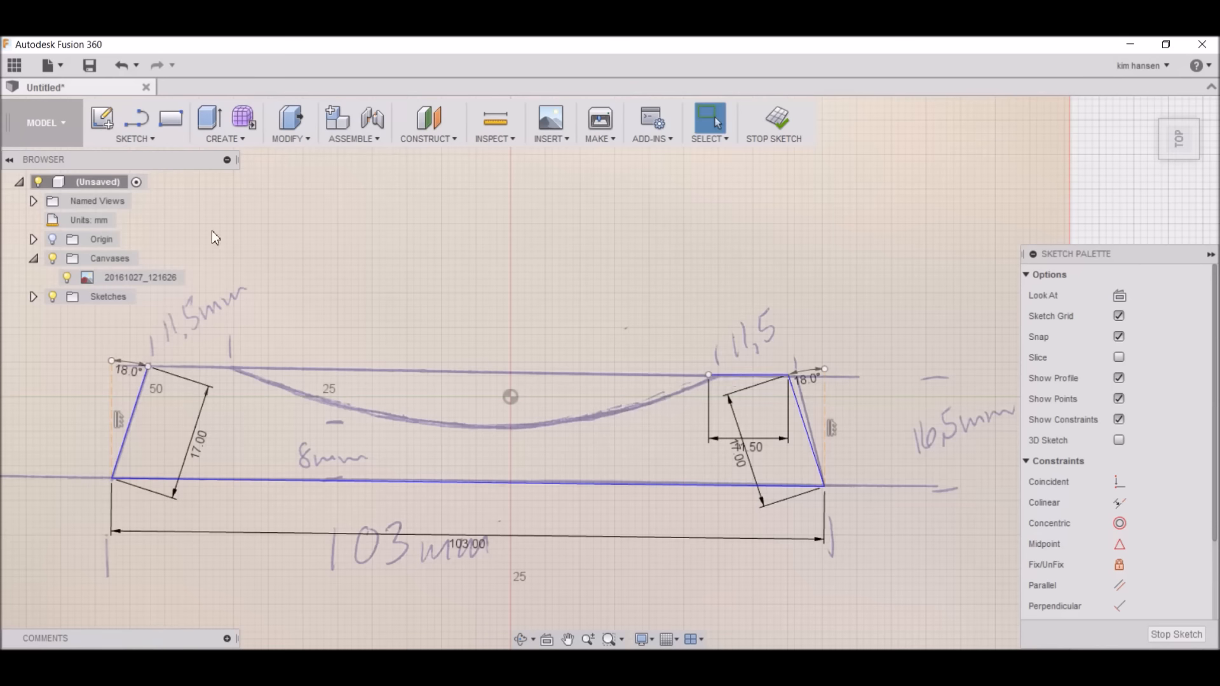
Draw an 11.5 mm horizontal line inward from the upper end of the left slanted side
left_click(135, 118)
left_click(147, 367)
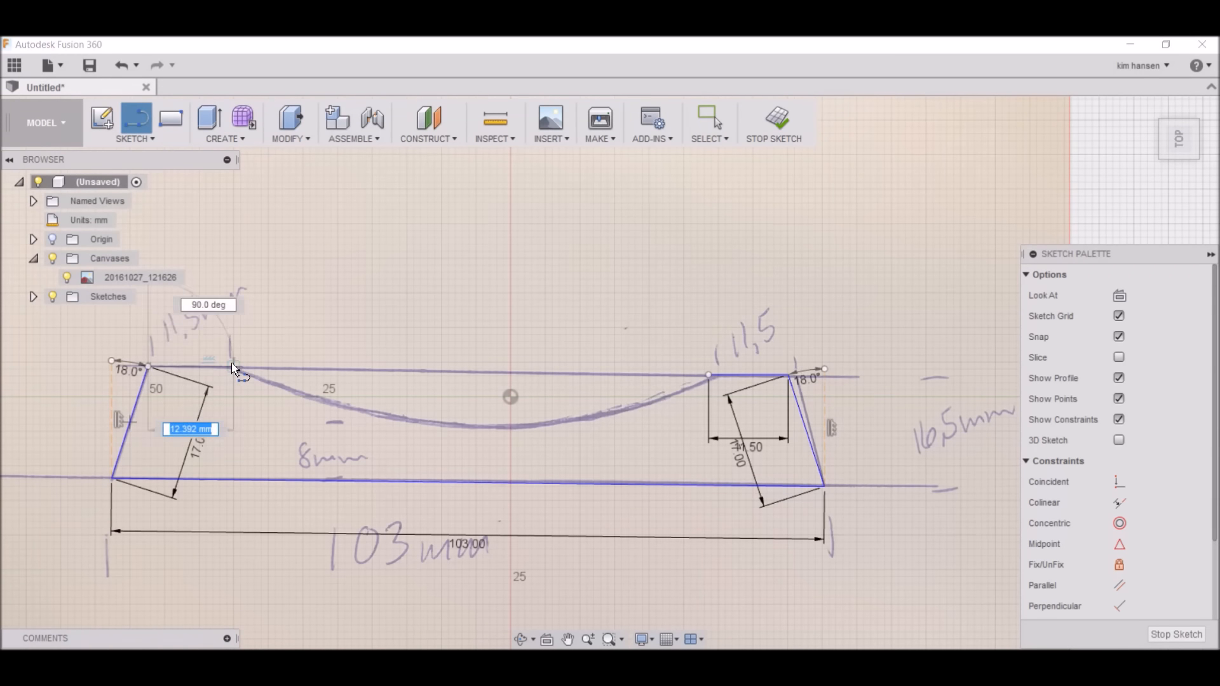
type("11.")
type("5")
key("Return")
key("Escape")
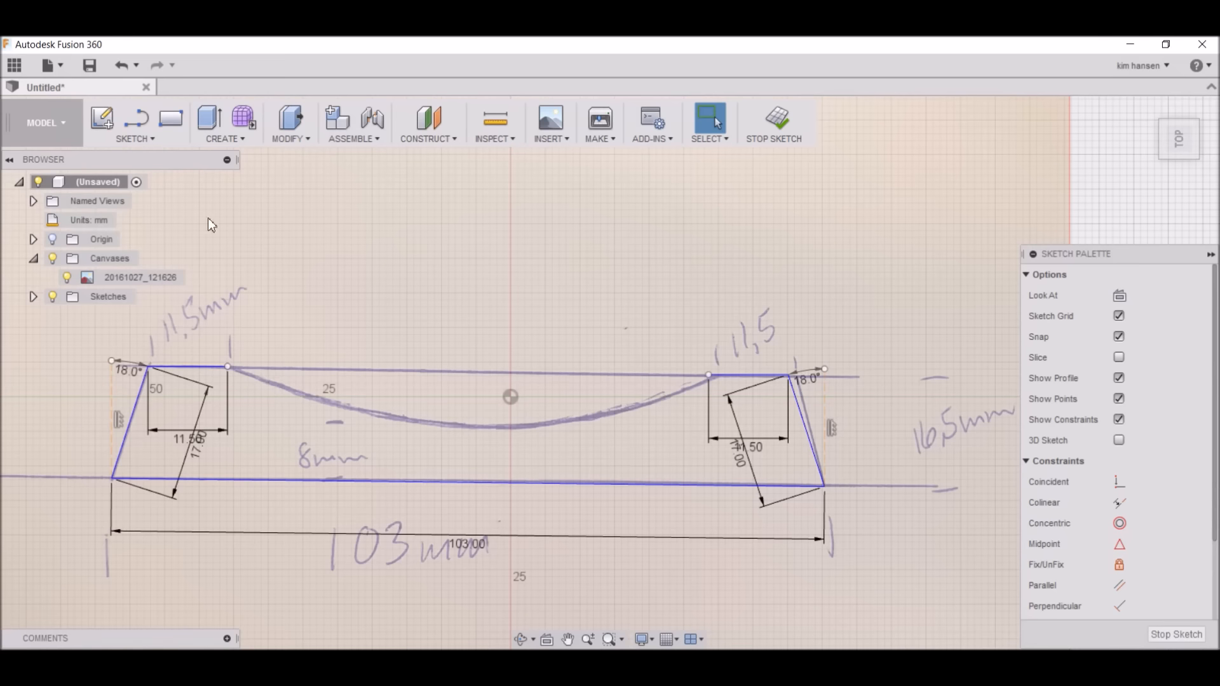
Draw an 8 mm line straight up from the base line's midpoint and convert it to construction geometry
left_click(135, 117)
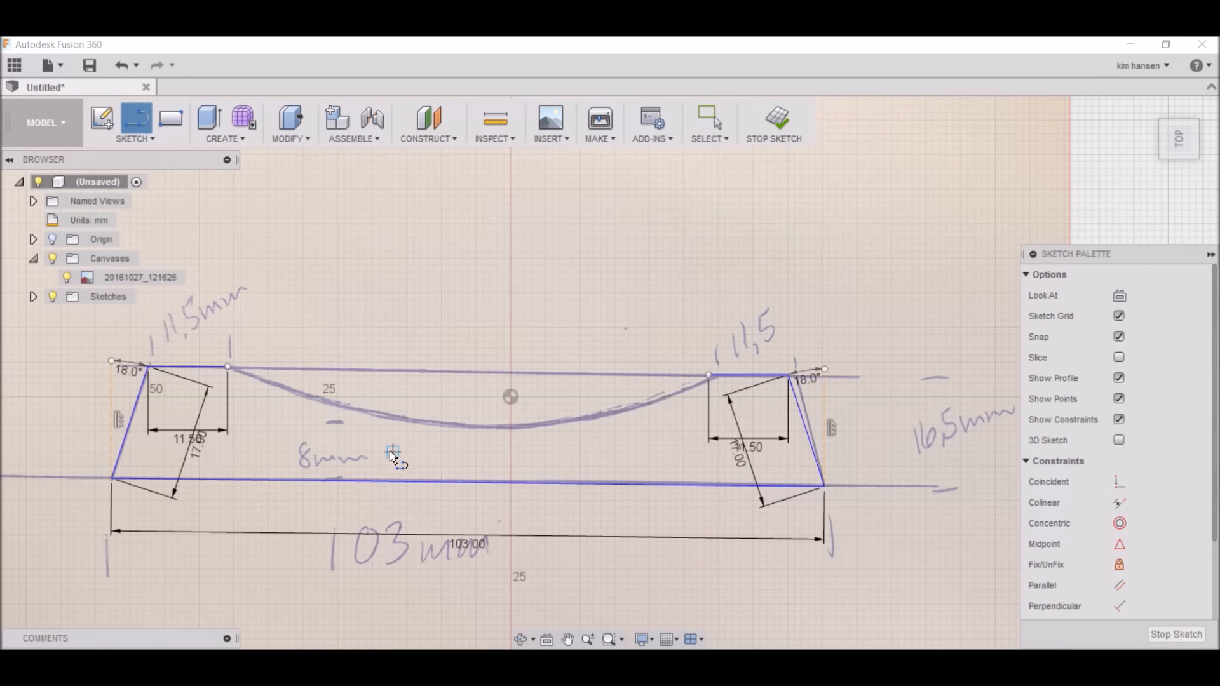
left_click(468, 483)
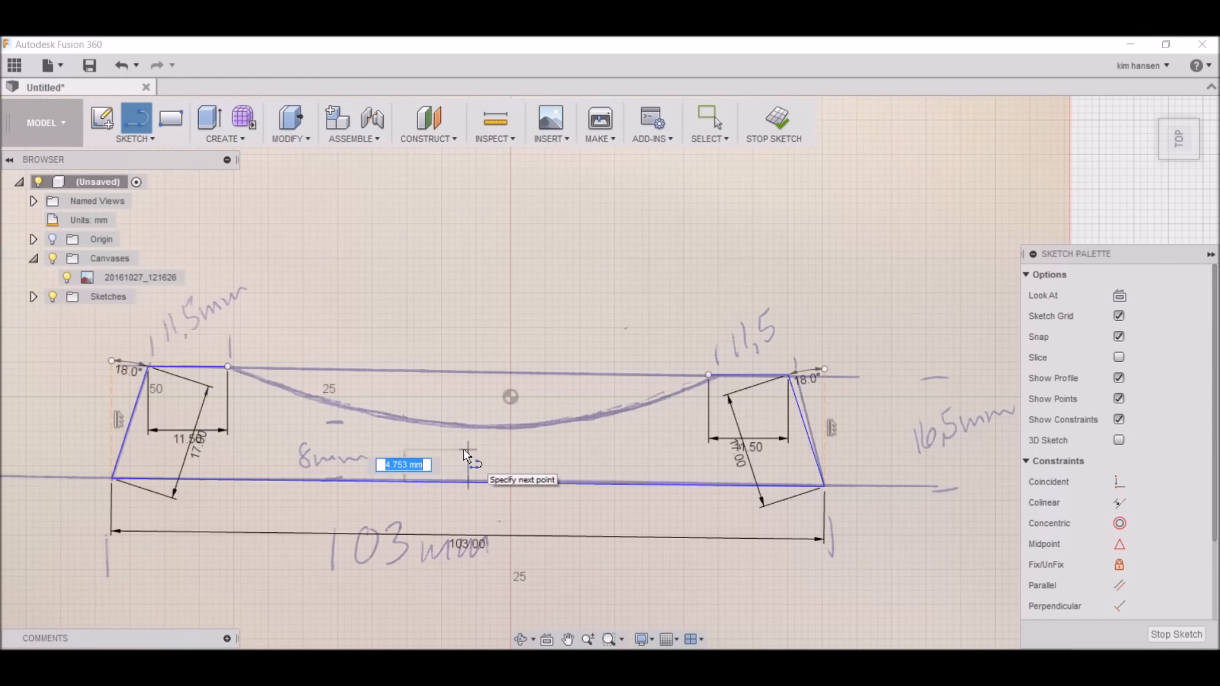
type("8")
key("Return")
key("Escape")
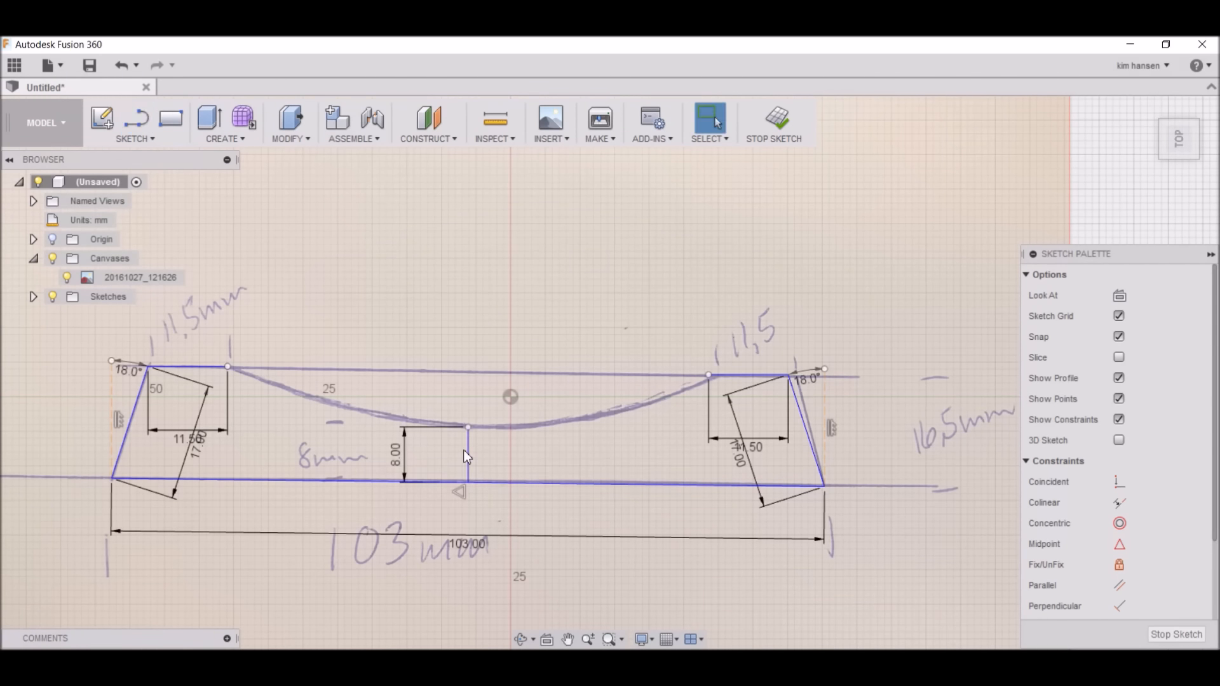
left_click(469, 462)
right_click(471, 464)
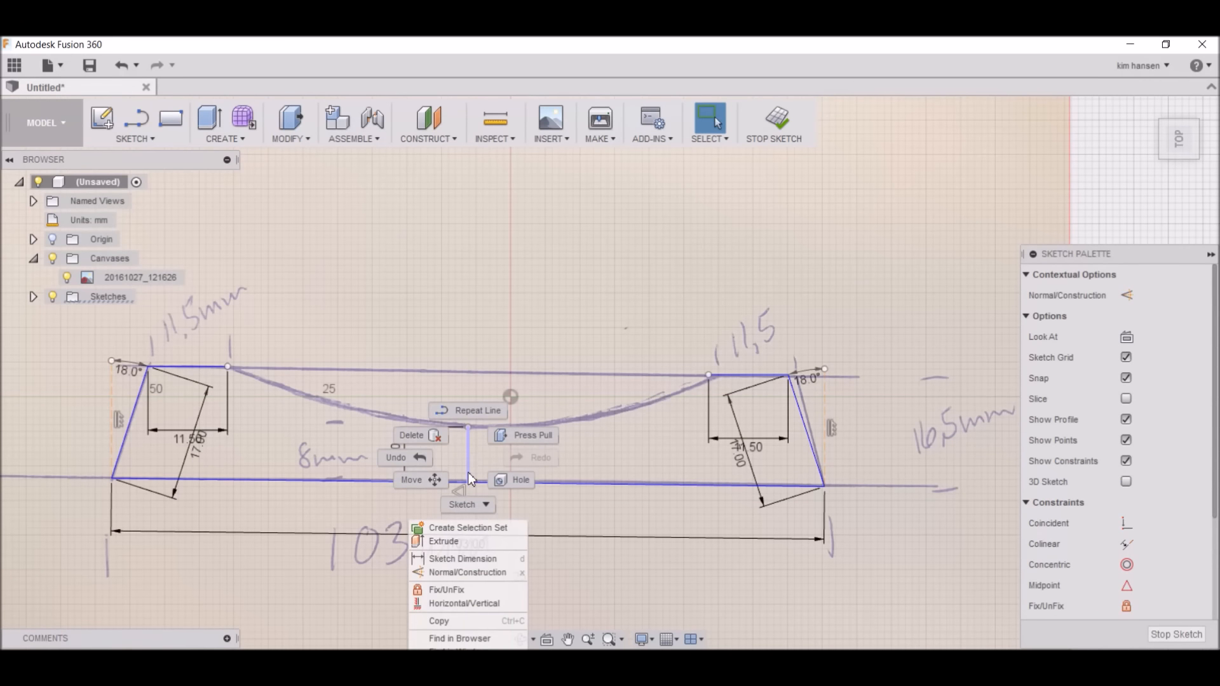
left_click(483, 573)
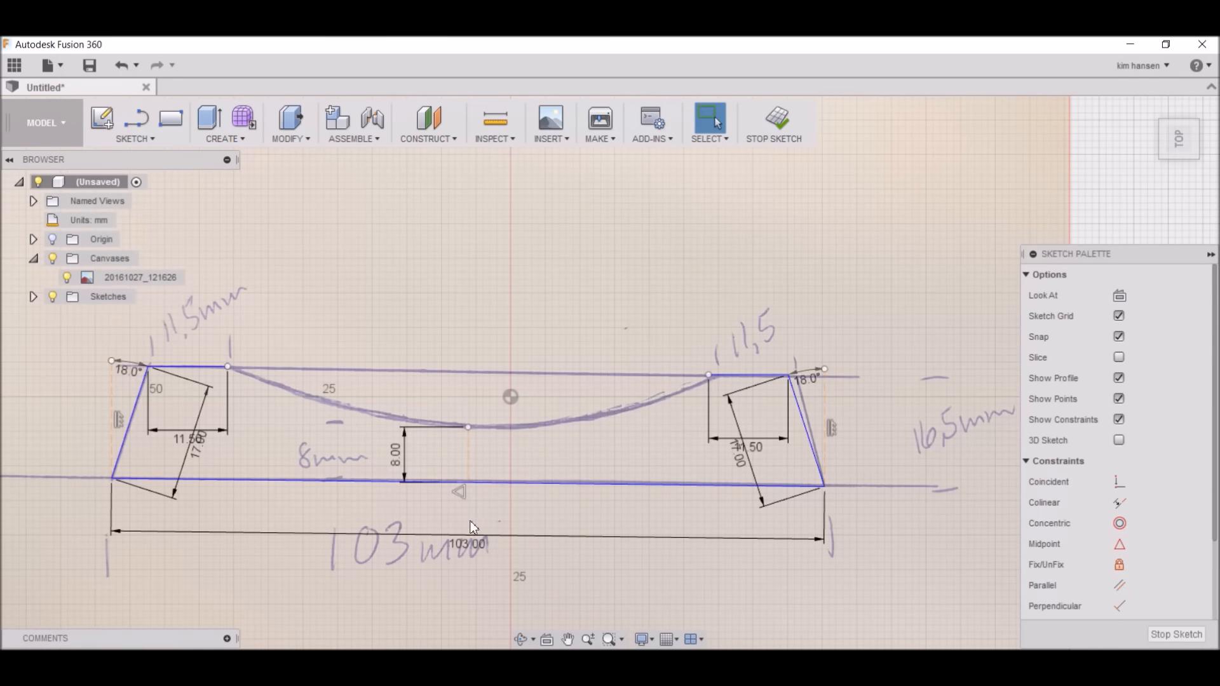
Draw a 3-point arc between the inner ends of the two 11.5 mm lines, through the upper end of the construction line
left_click(145, 140)
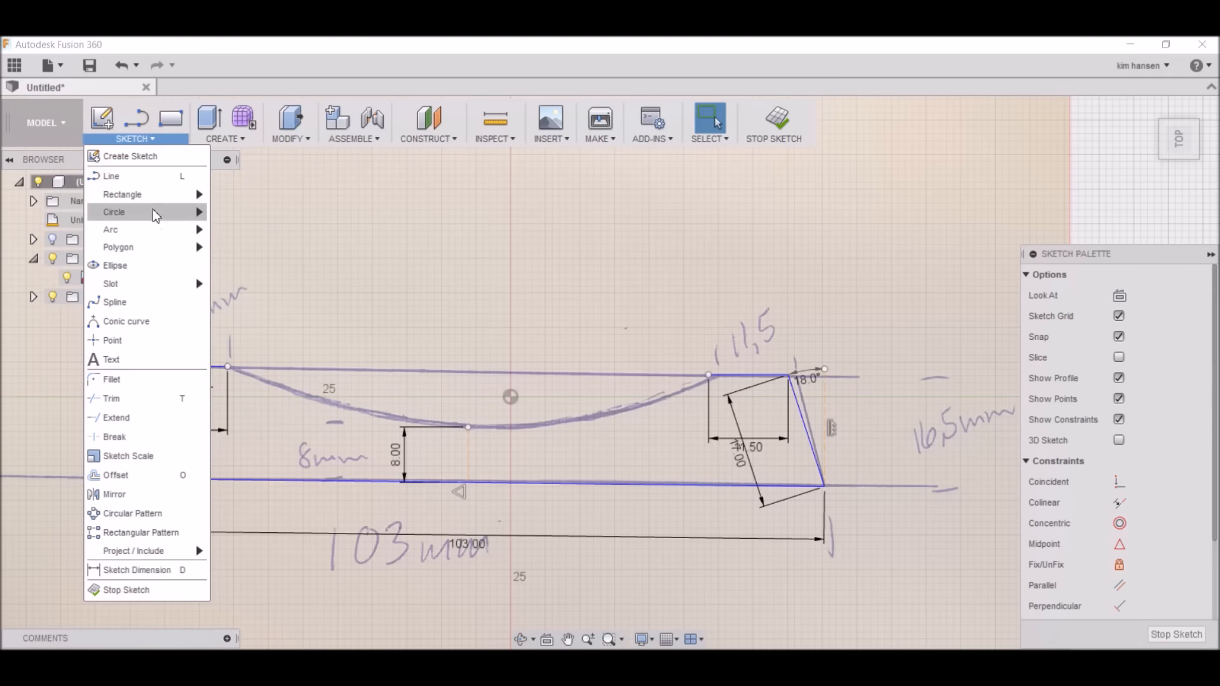
mouse_move(178, 234)
left_click(239, 235)
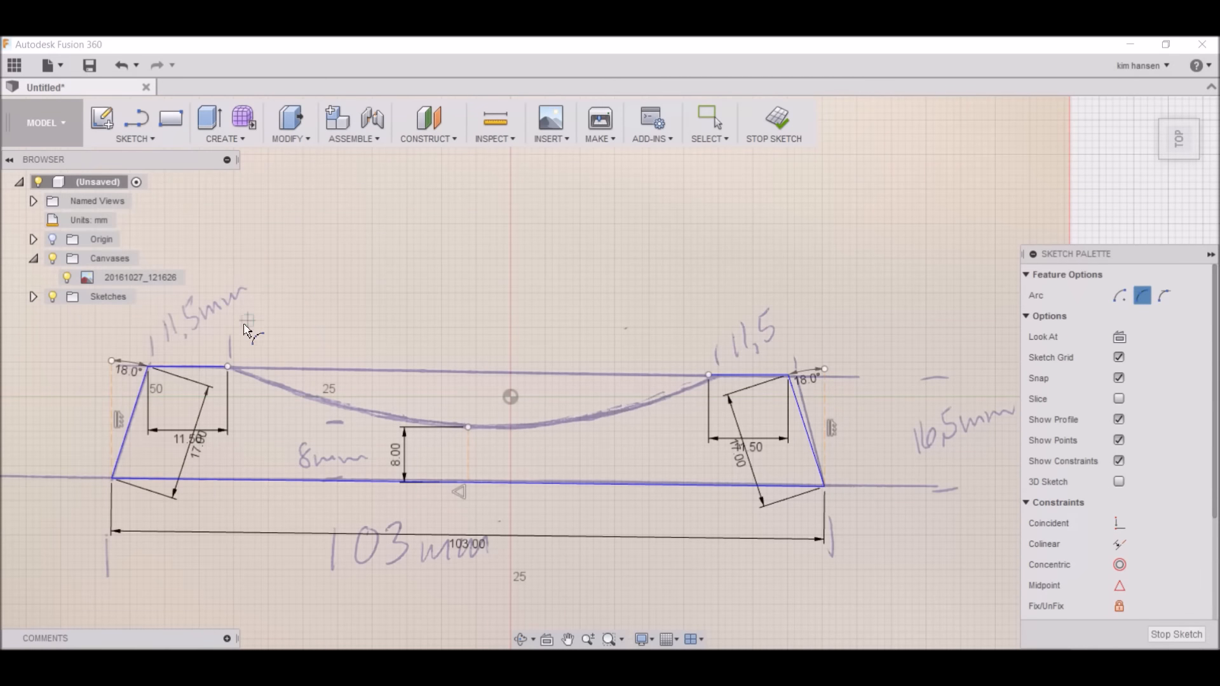
left_click(228, 366)
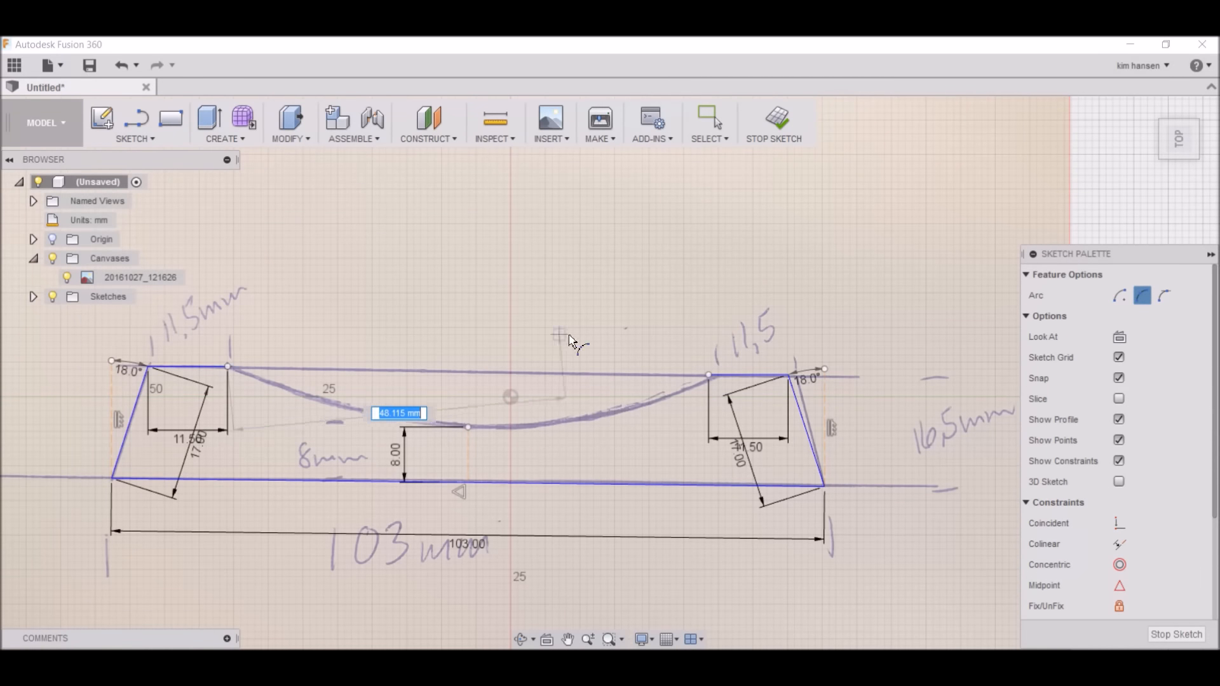
left_click(709, 376)
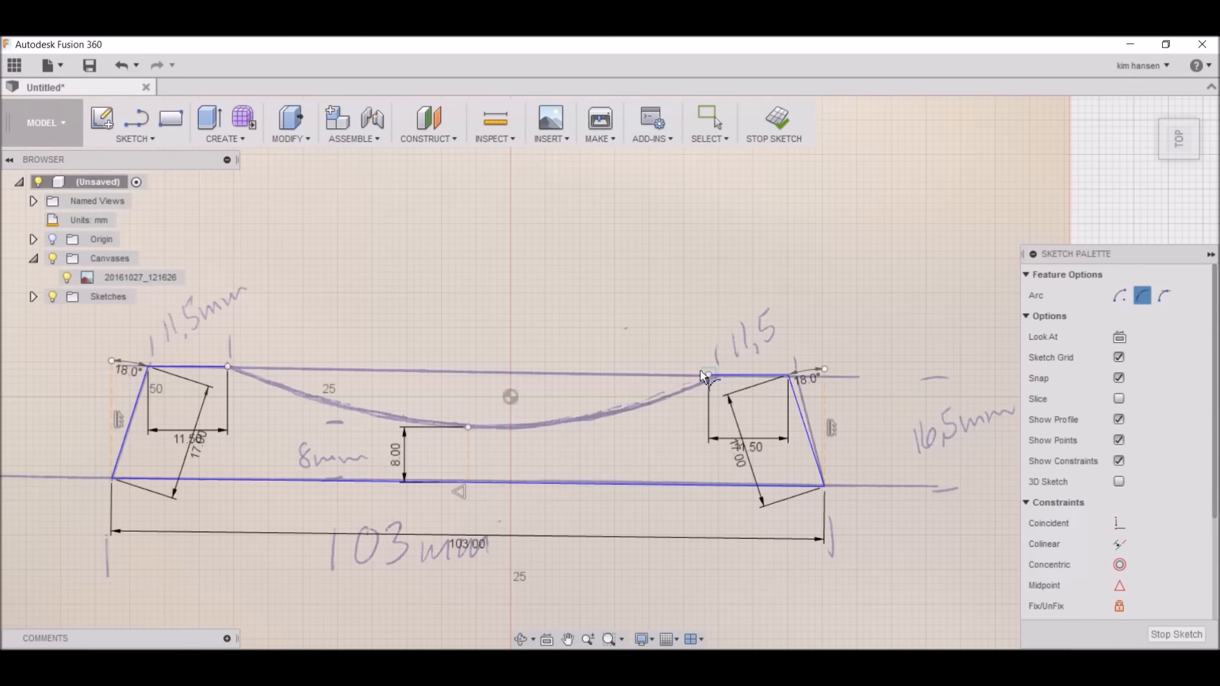
left_click(469, 432)
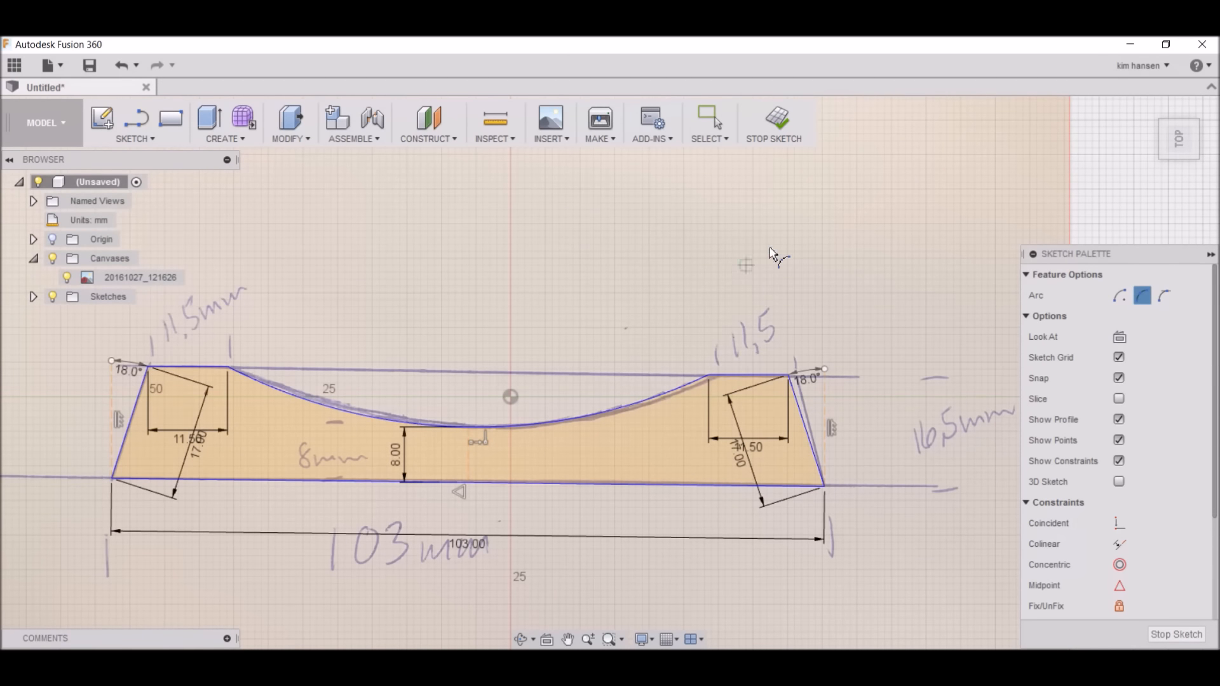
Extrude the closed profile 20 mm to one side as a new body
mouse_move(1186, 152)
left_mouse_down()
mouse_move(1153, 150)
mouse_move(1143, 172)
mouse_move(1179, 155)
mouse_move(1177, 140)
left_mouse_up()
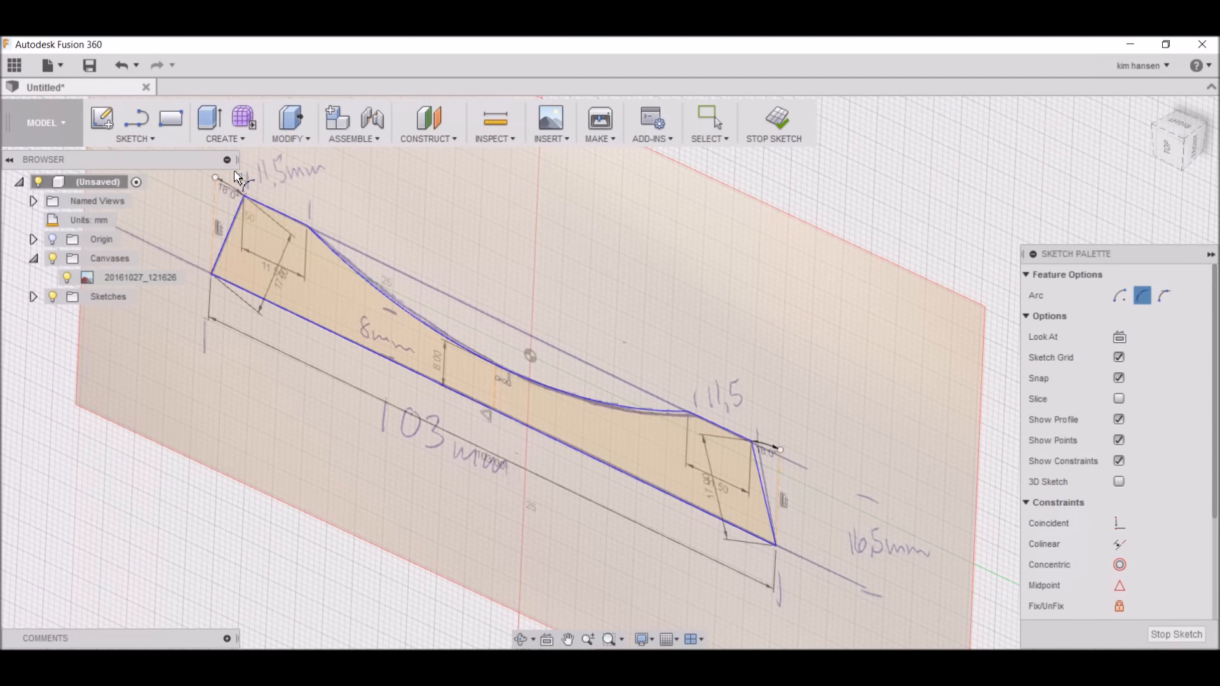
left_click(226, 139)
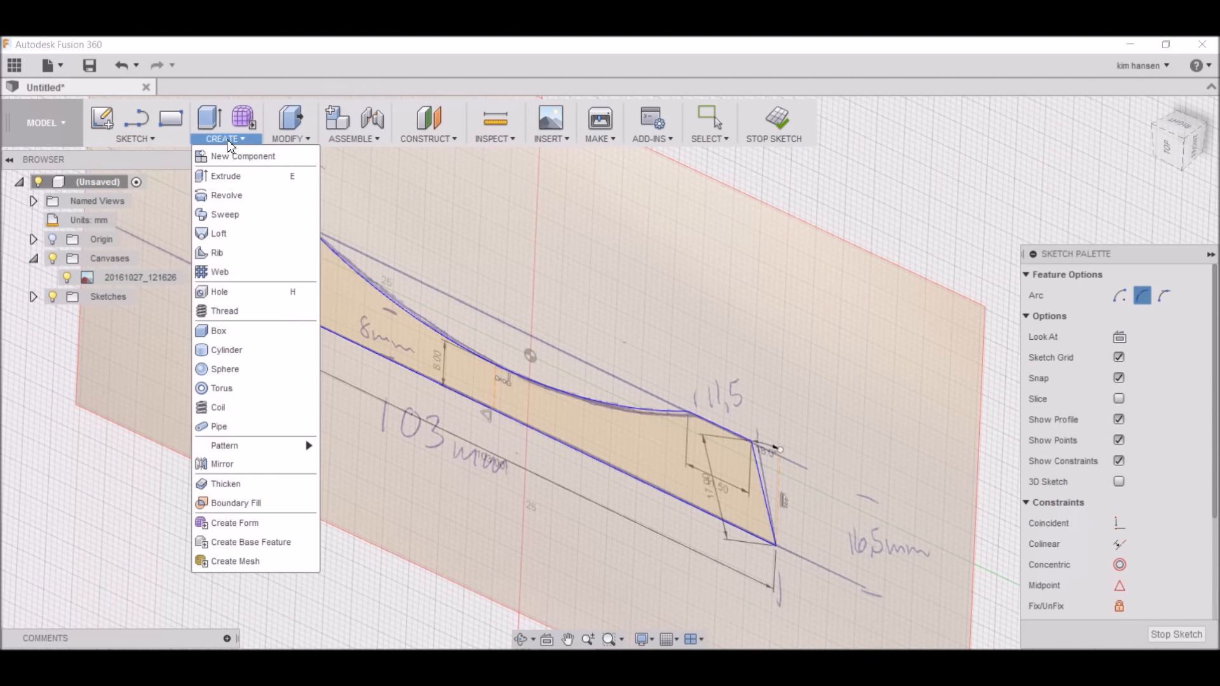
left_click(227, 176)
left_click(326, 298)
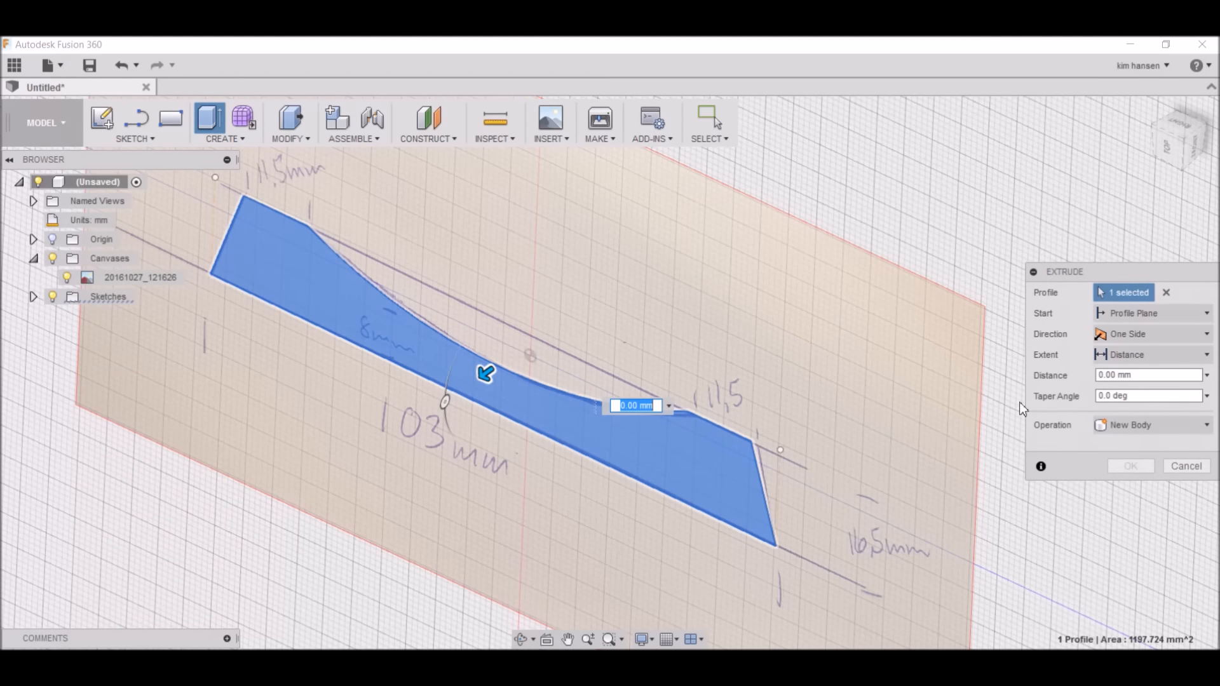
left_click(1099, 375)
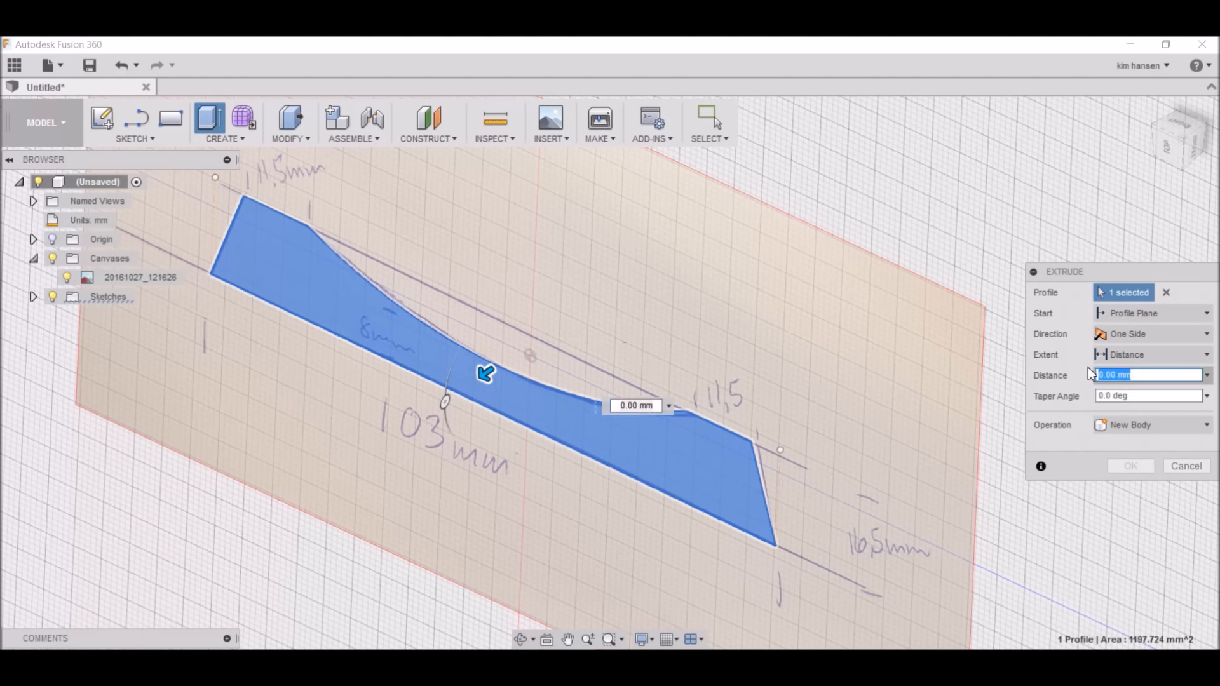
type("15")
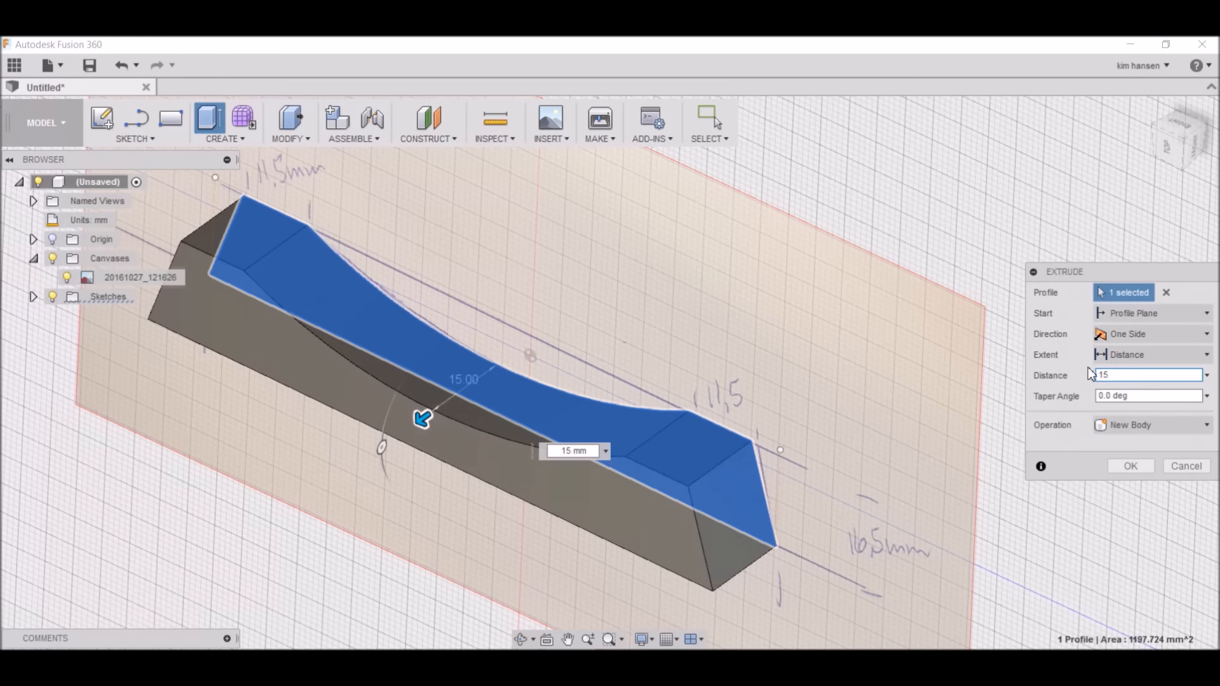
type("20")
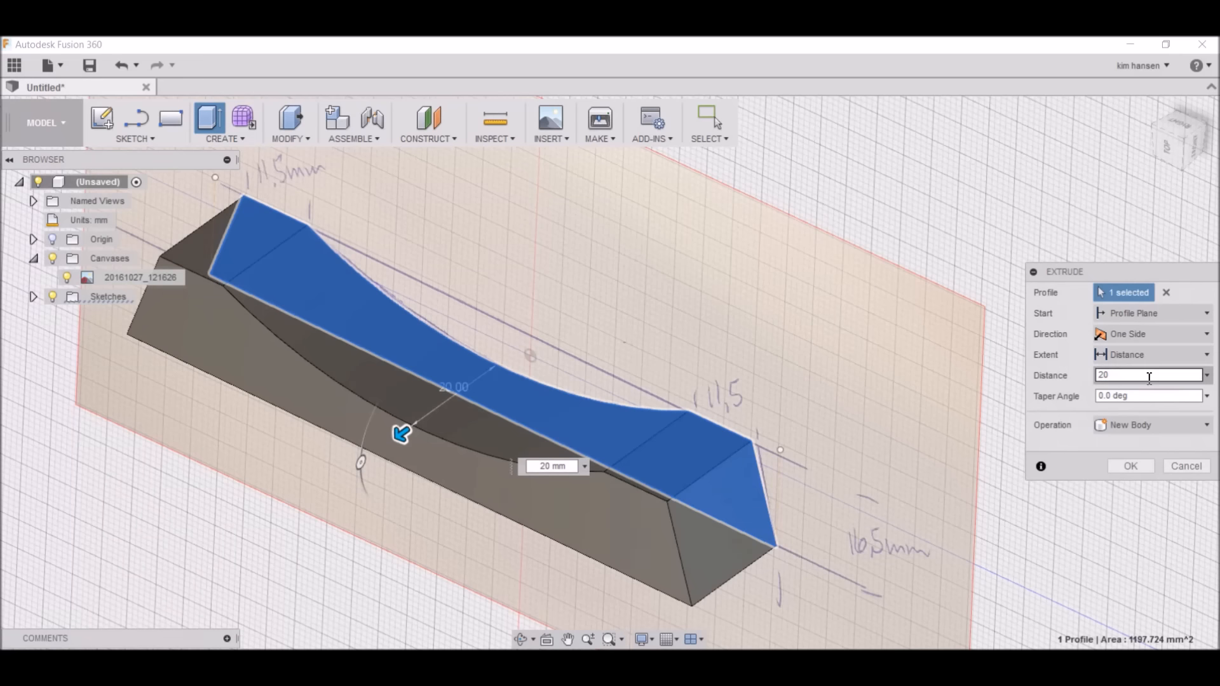
left_click(1130, 466)
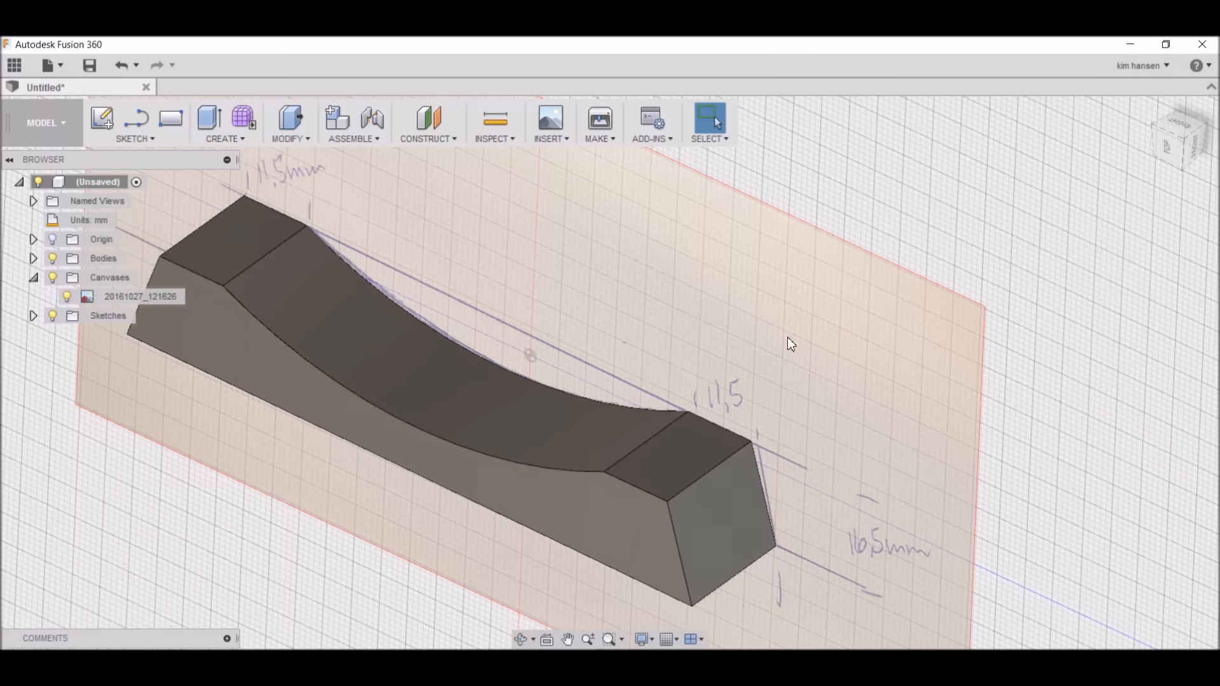
Chamfer the body's upper long edges, slanted end edges and outer top end edges by an equal distance of 1 mm, leaving out the base edges
left_click(306, 143)
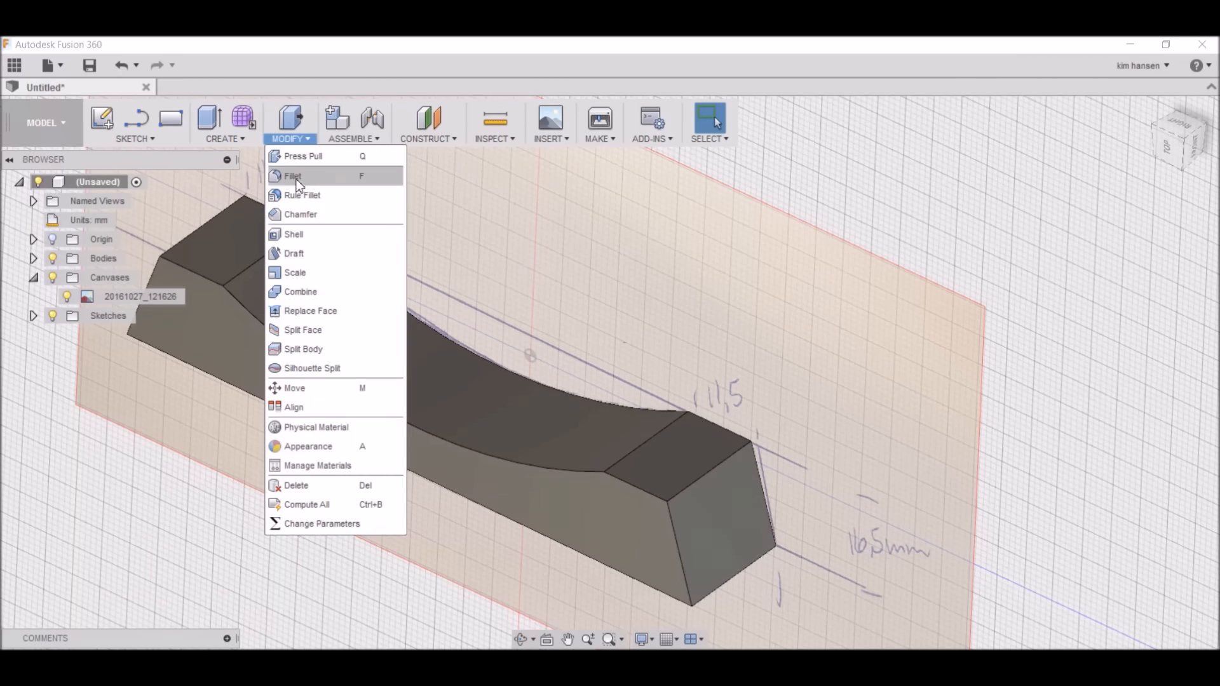
left_click(301, 213)
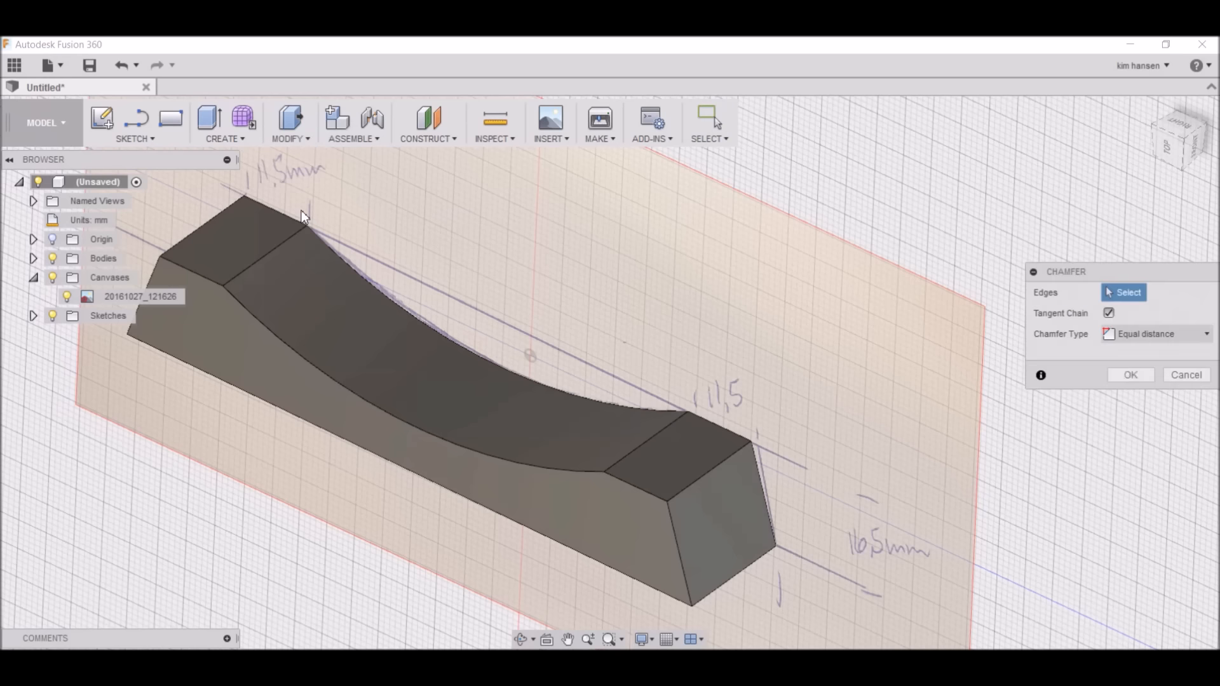
left_click(206, 275)
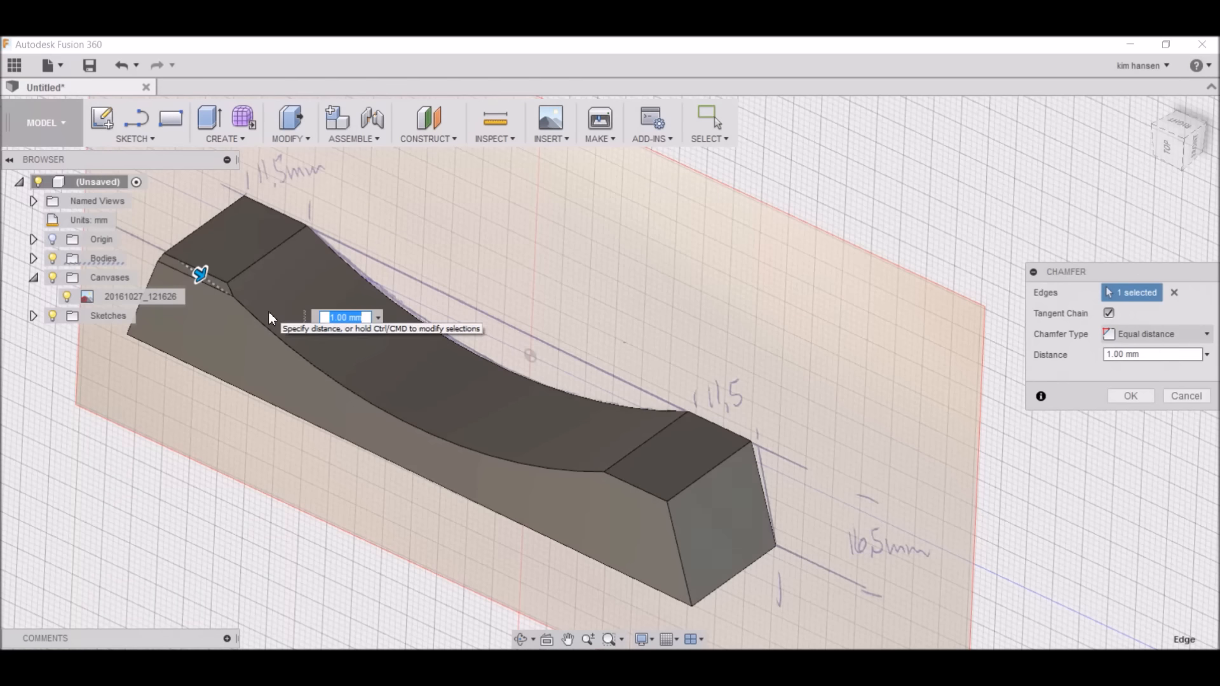
type("0")
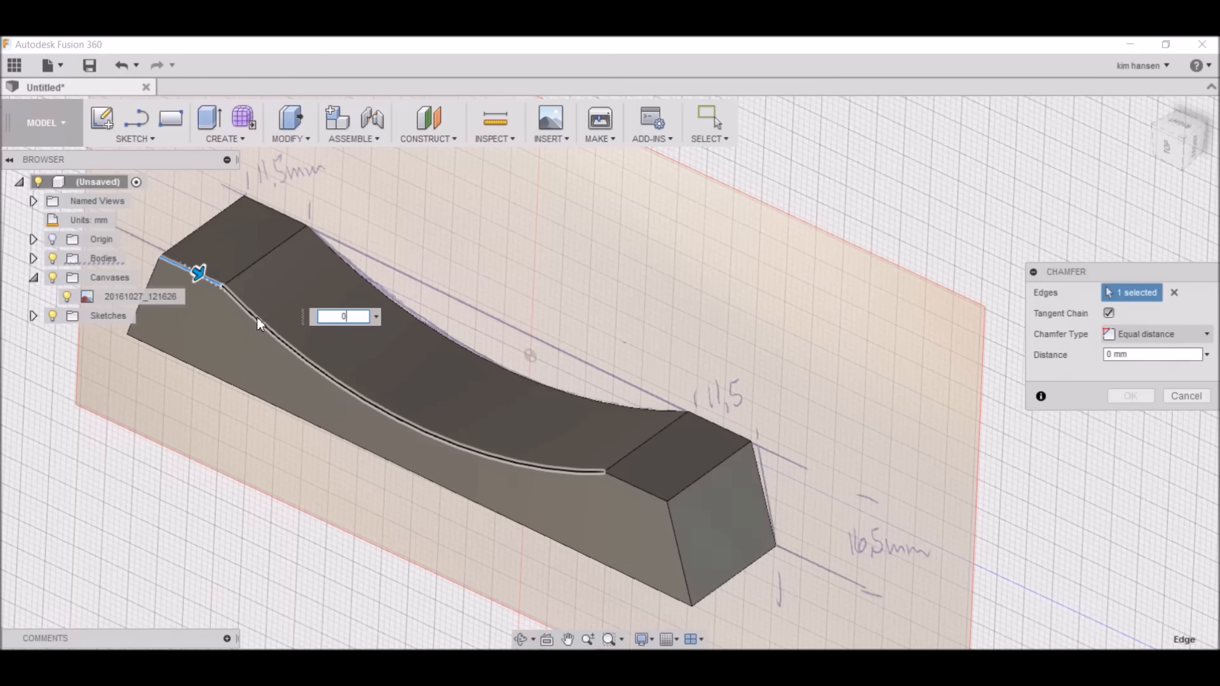
left_click(257, 318)
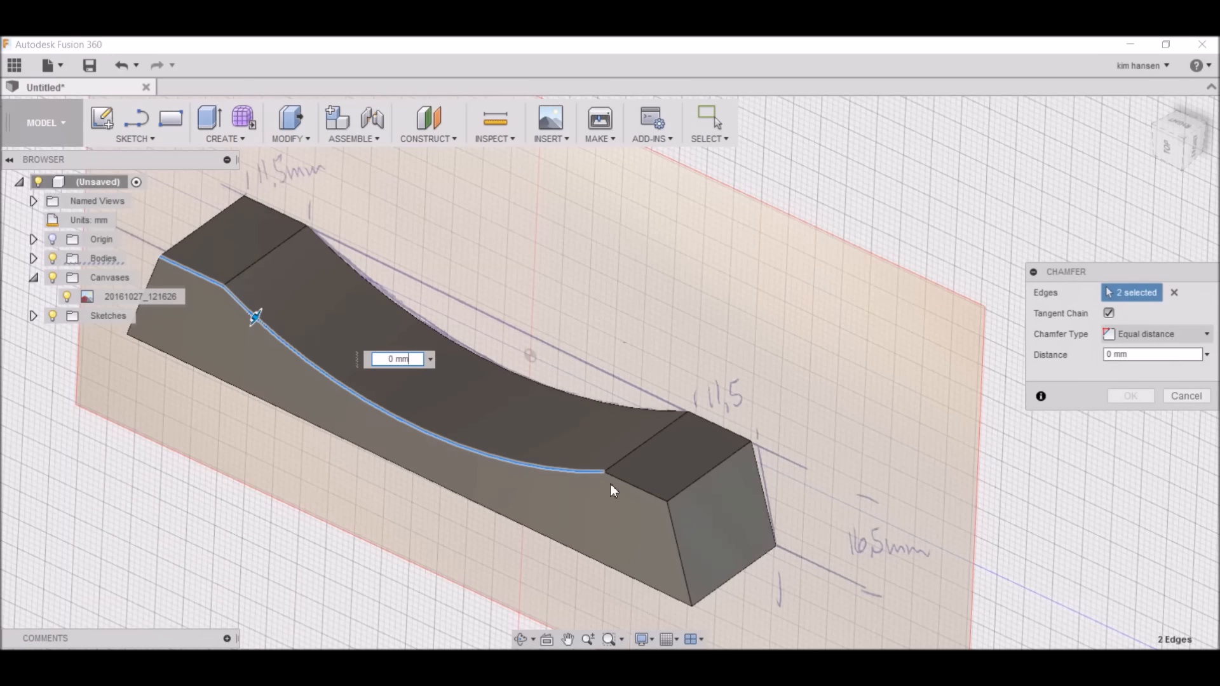
left_click(641, 494)
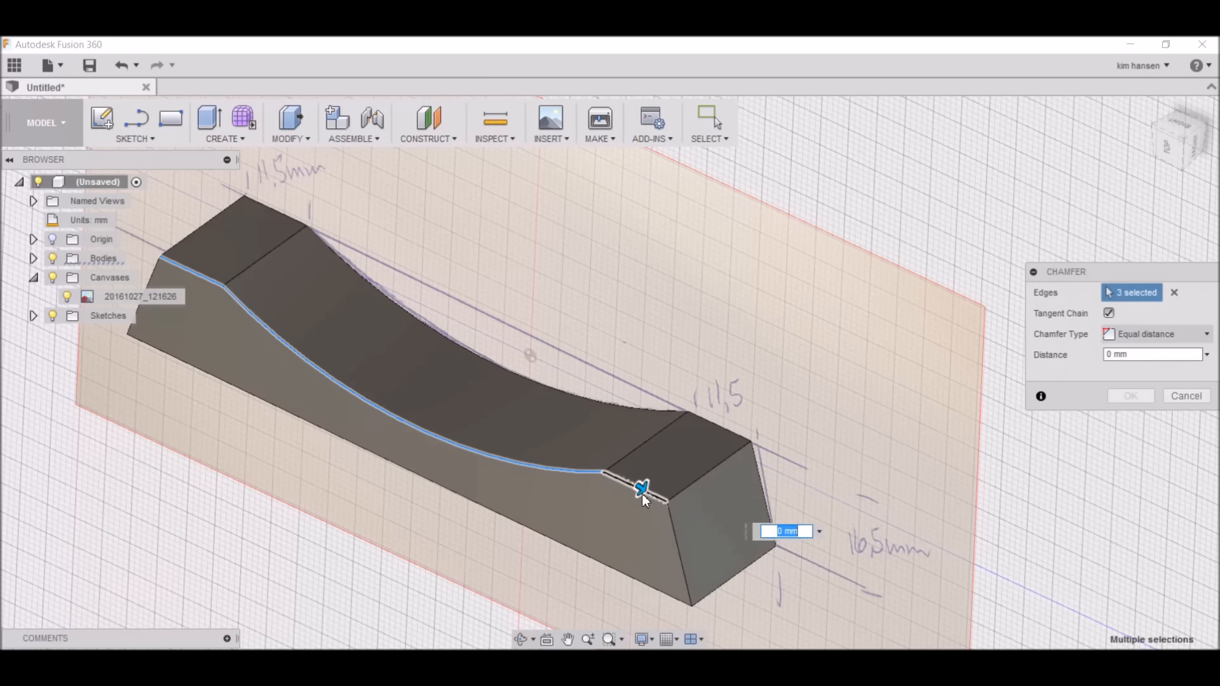
left_click(676, 525)
left_click(761, 482)
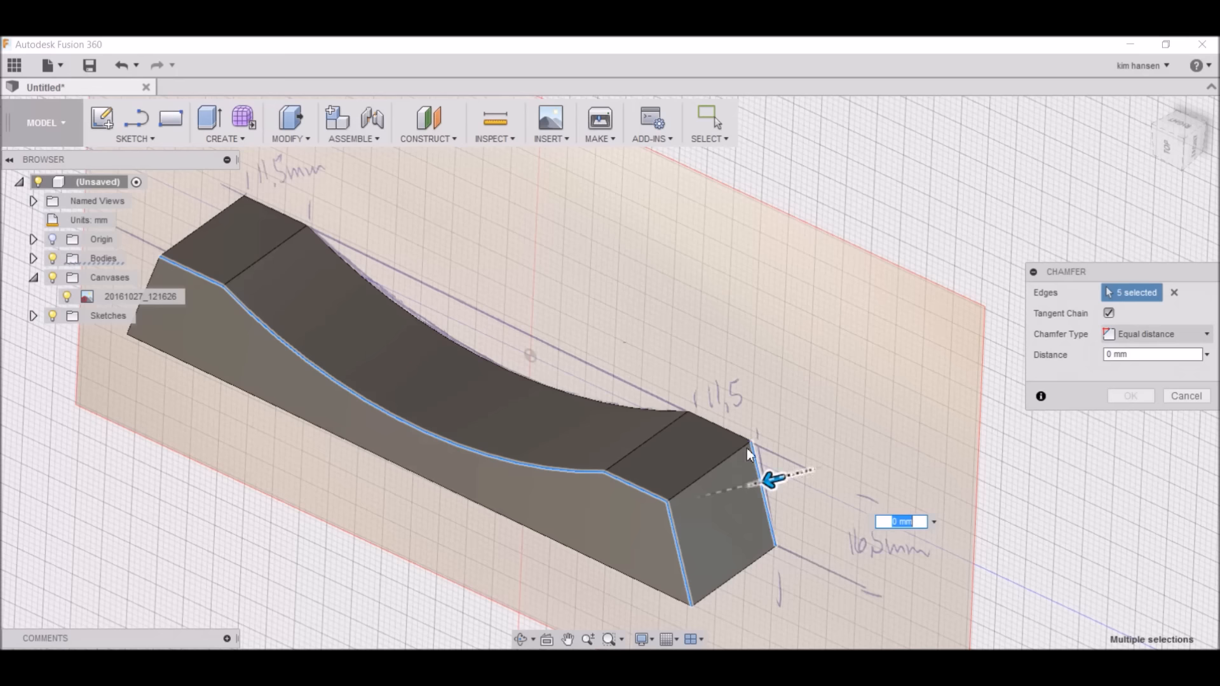
left_click(729, 429)
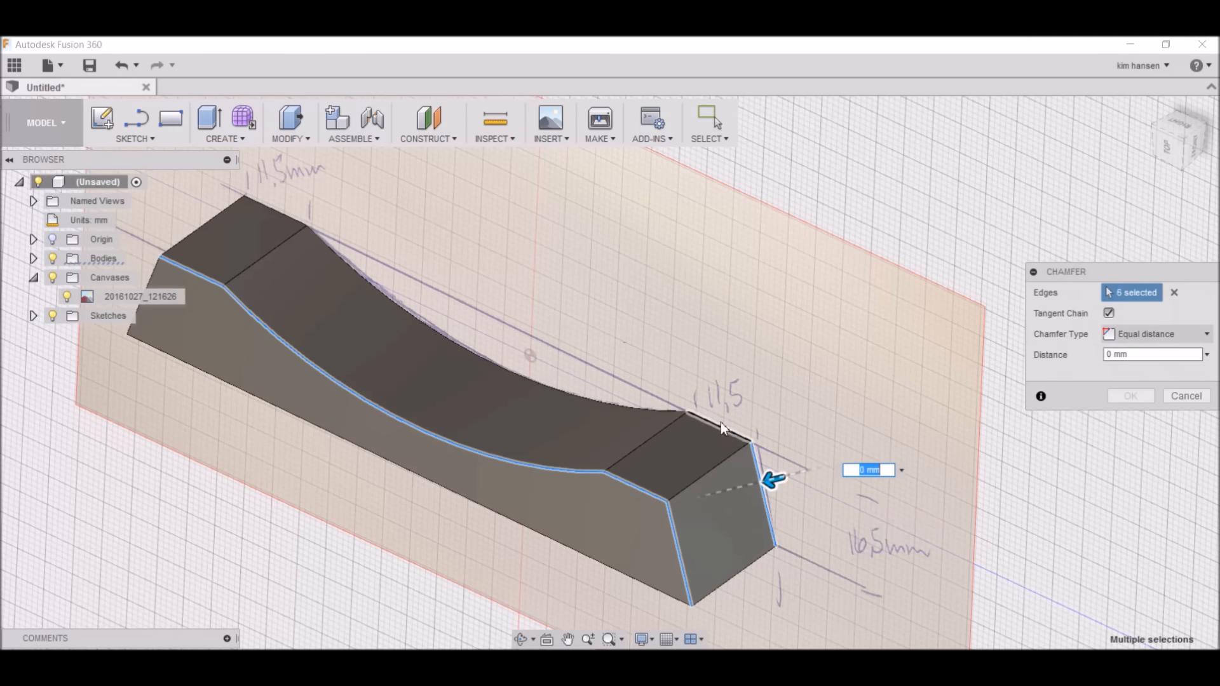
left_click(614, 397)
left_click(280, 212)
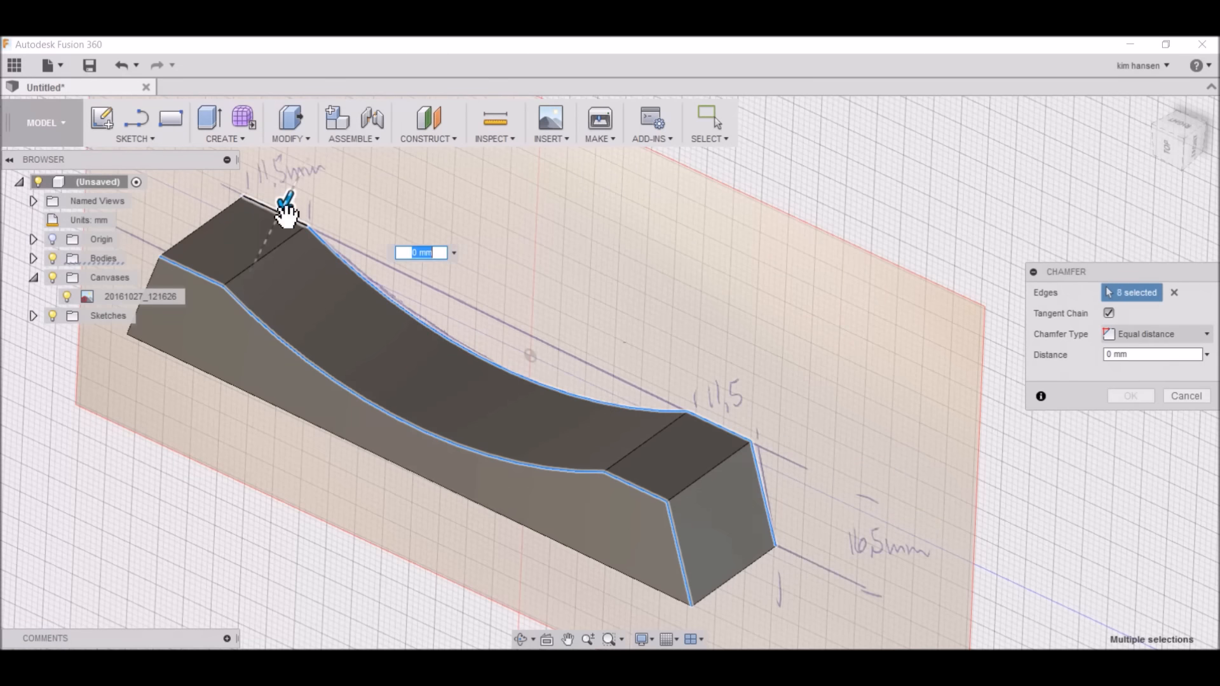
left_click(221, 212)
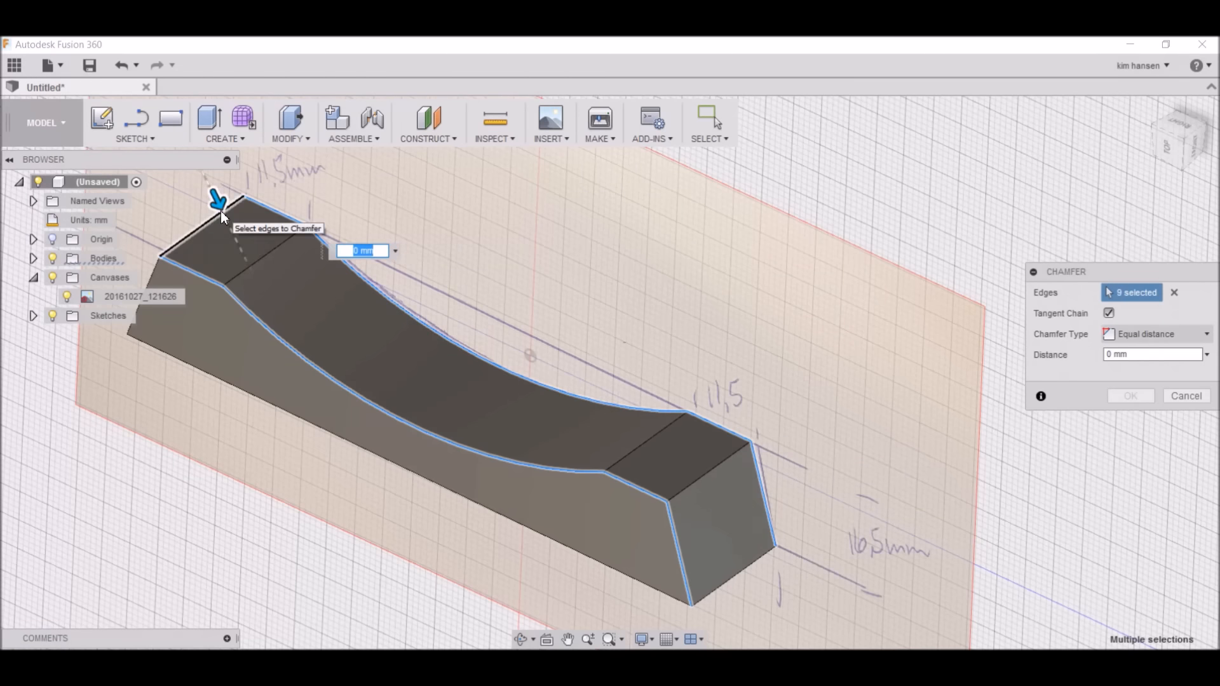
left_click(689, 486)
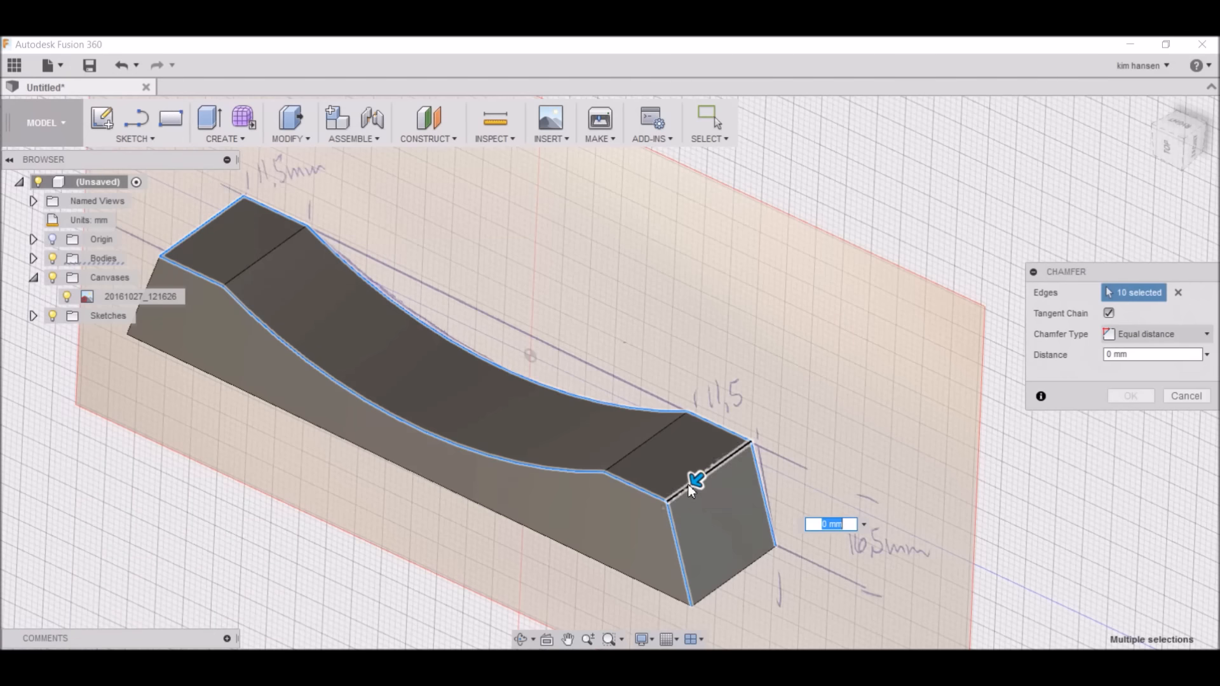
left_click(155, 269)
left_click(227, 238)
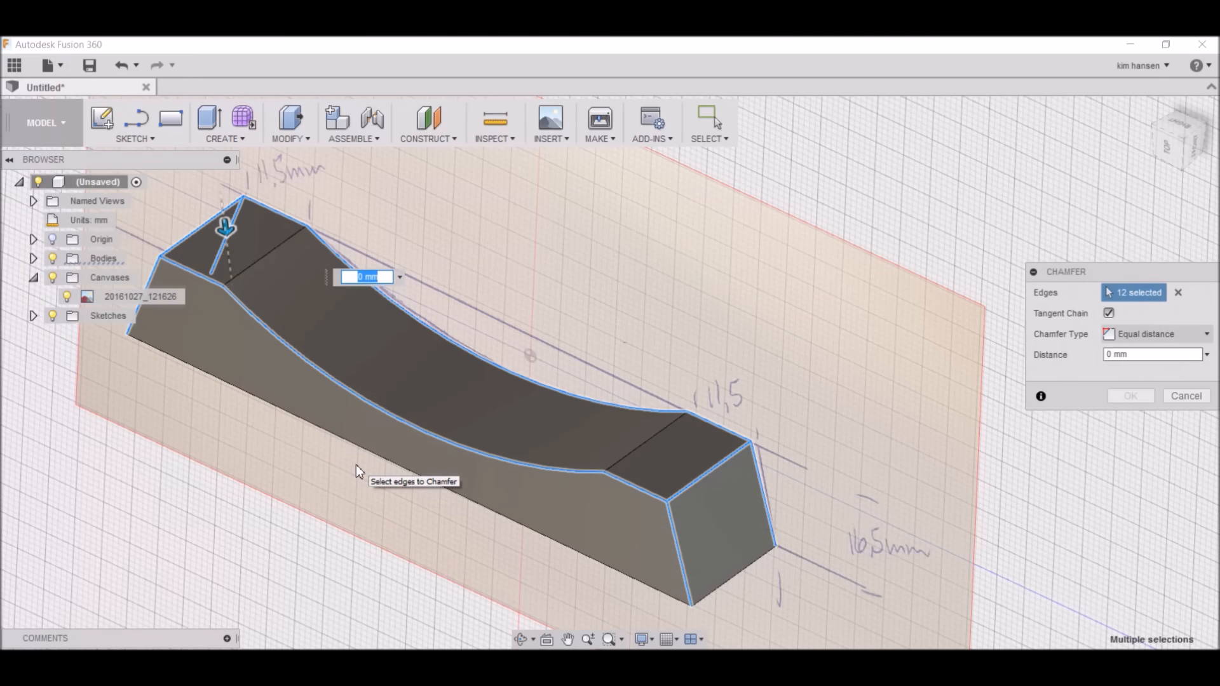
type("1")
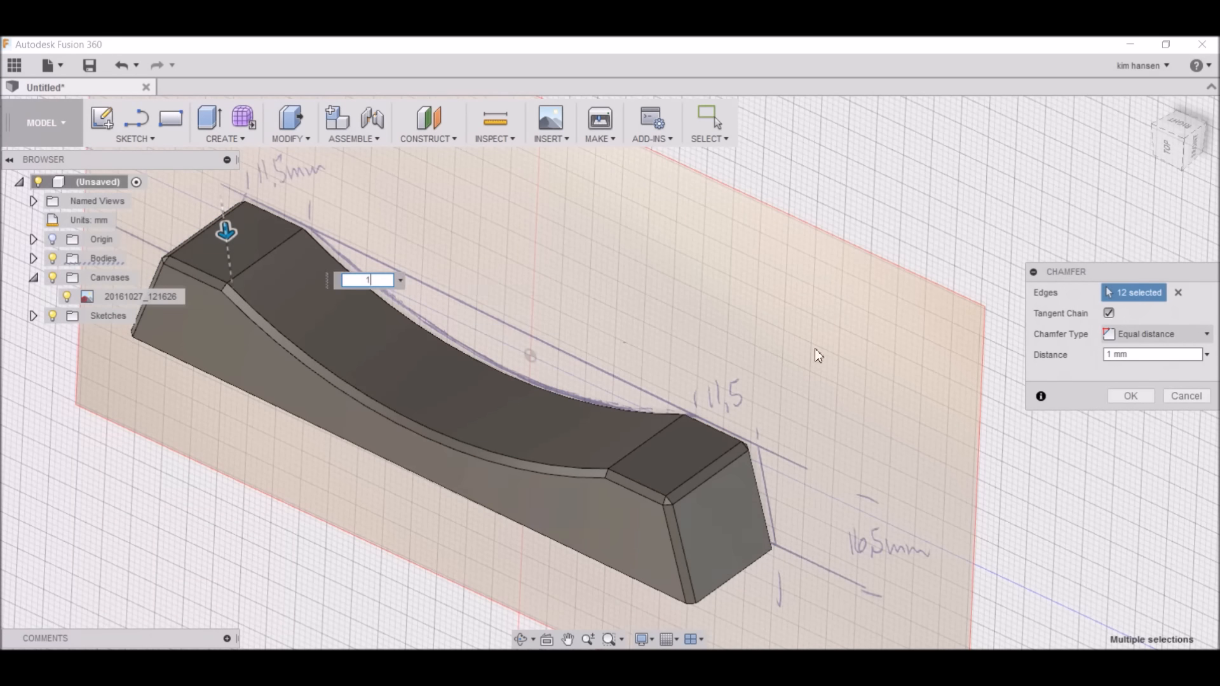
left_click(1122, 398)
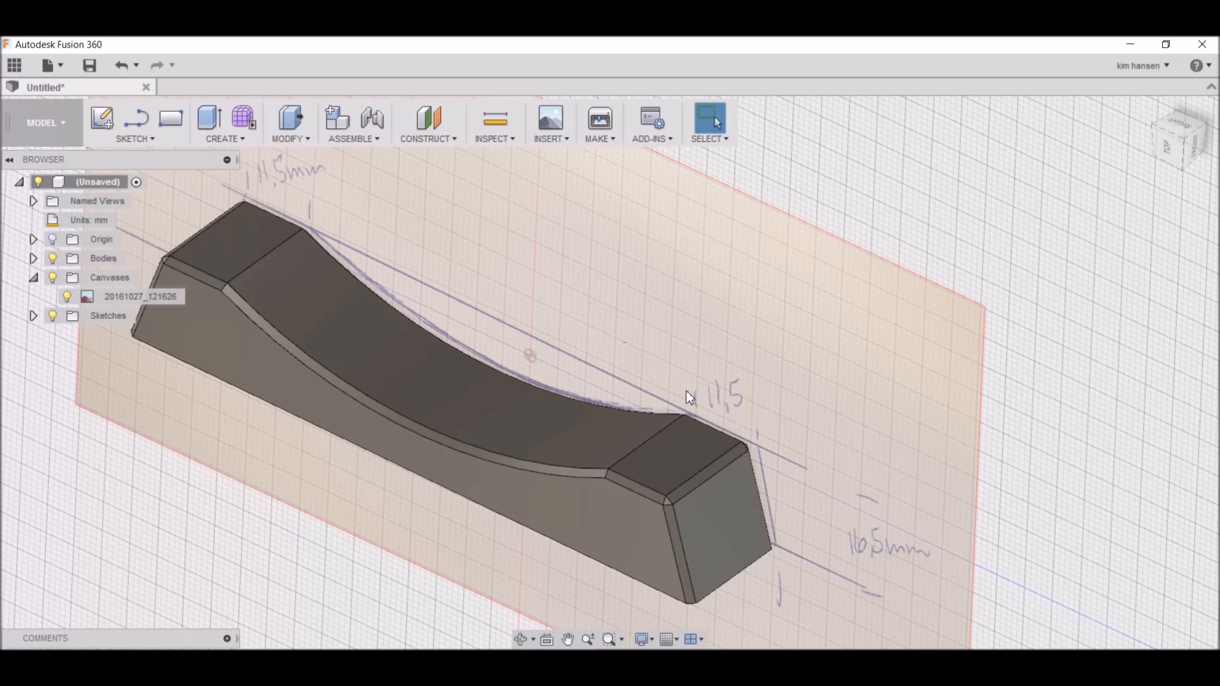
Start a sketch on the body's flat base face and place the text "My Creation" on it
left_click_drag(1175, 163, 1177, 76)
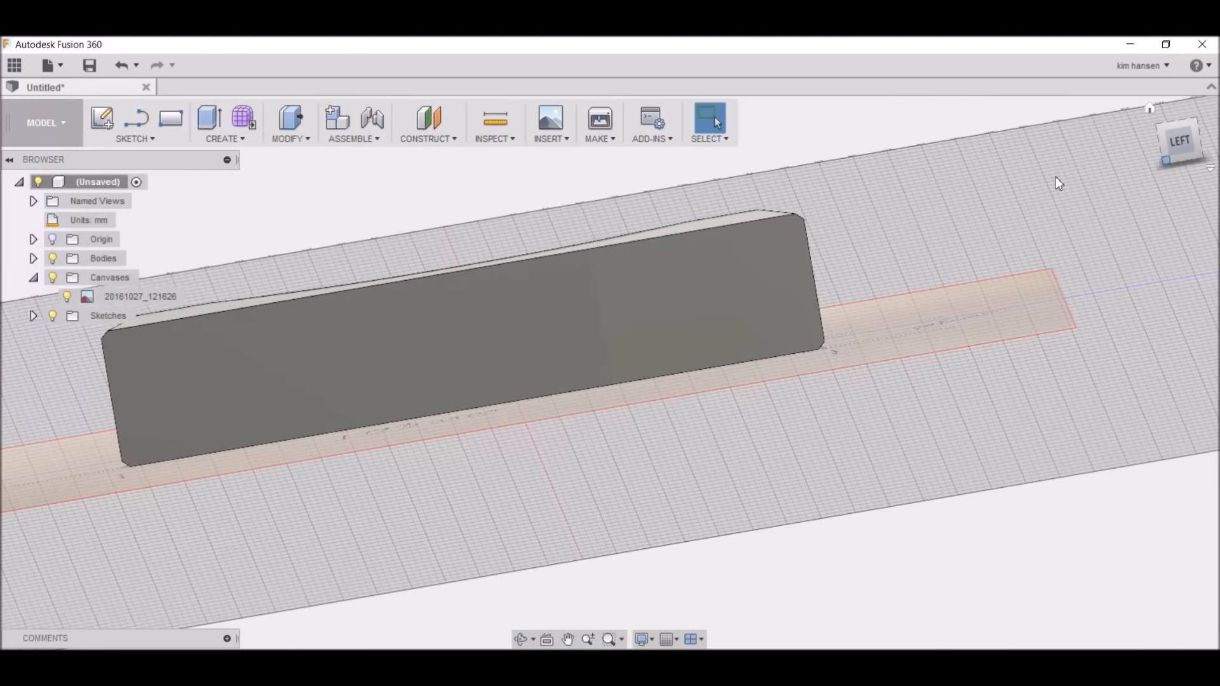
left_click(104, 118)
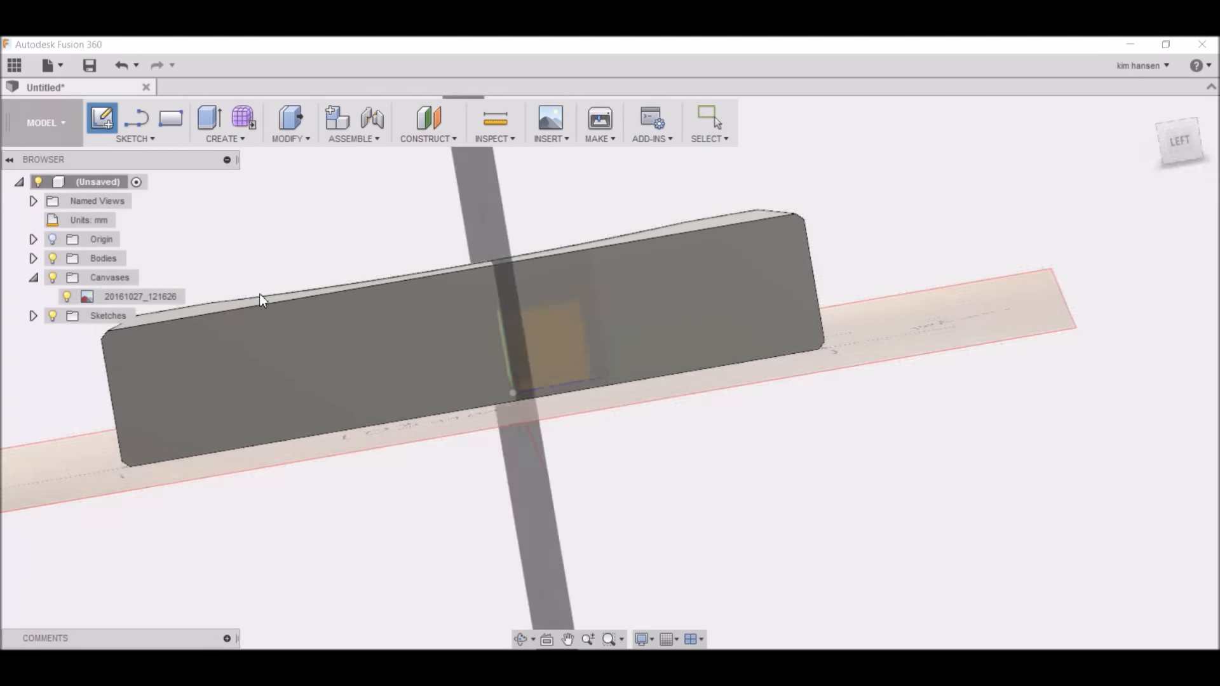
left_click(376, 331)
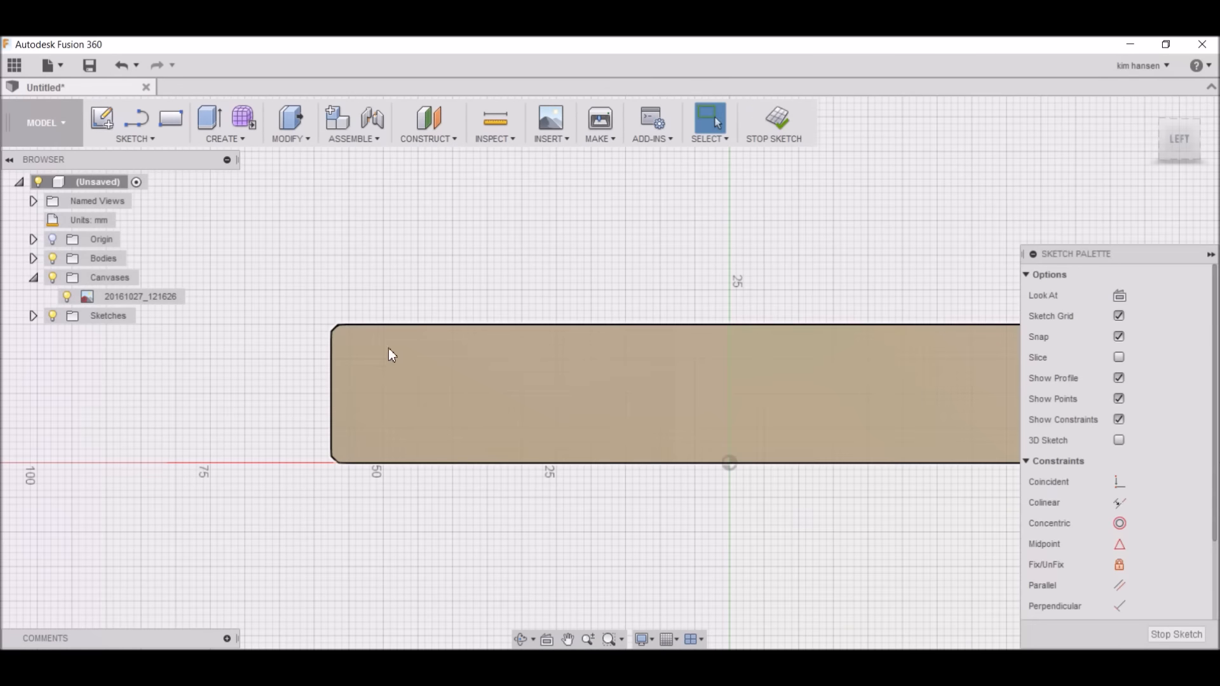
left_click(230, 142)
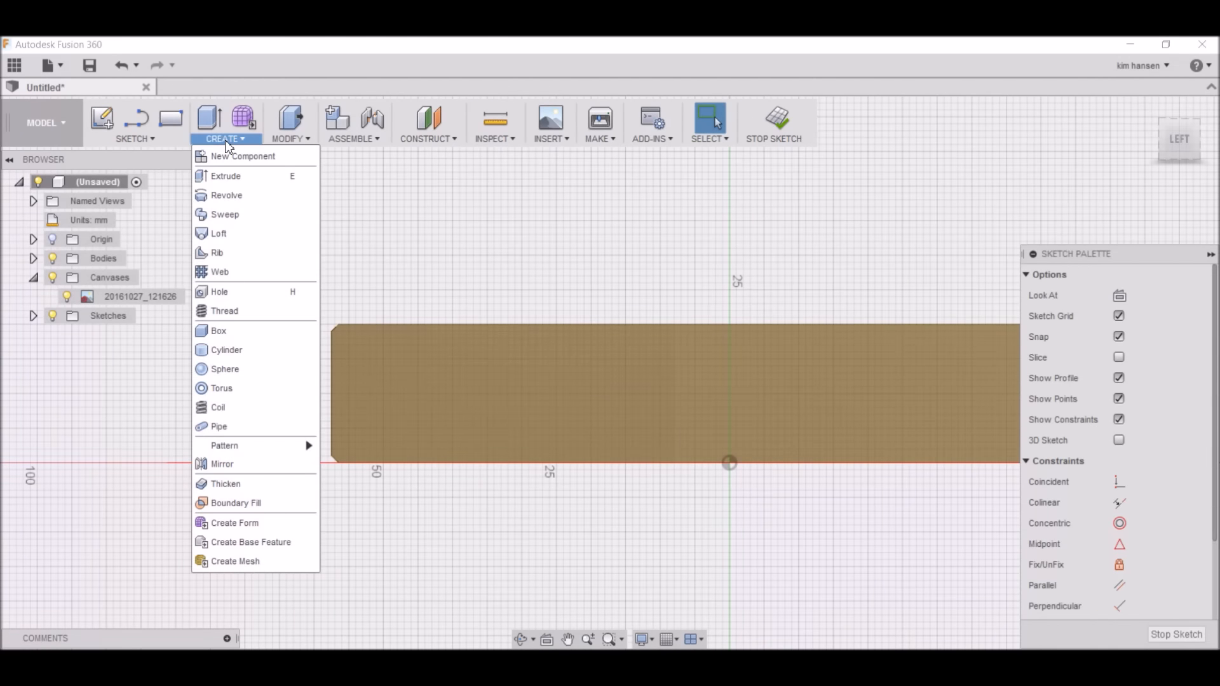
left_click(136, 139)
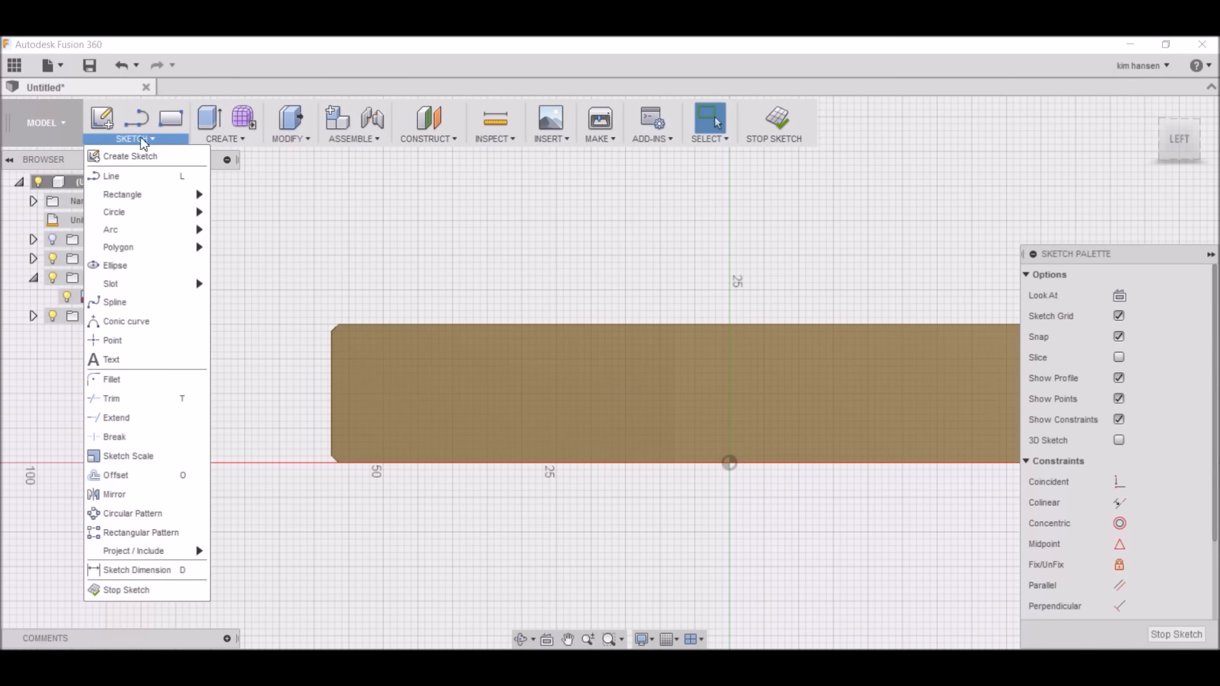
left_click(125, 359)
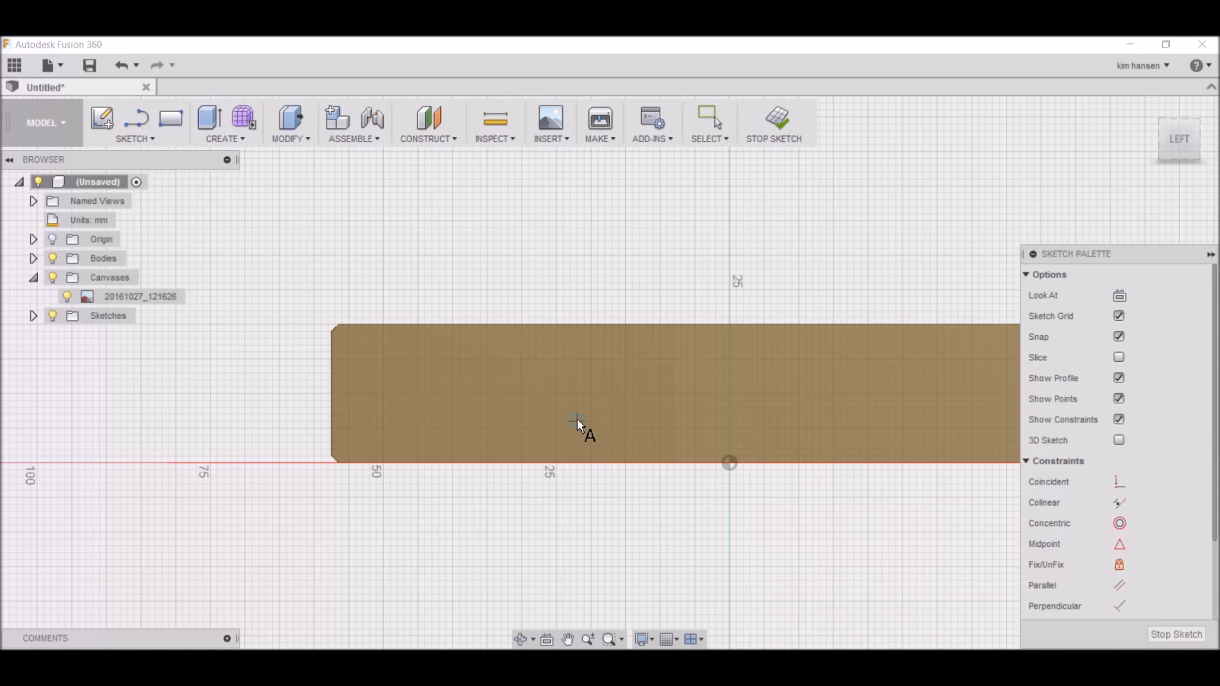
left_click(558, 427)
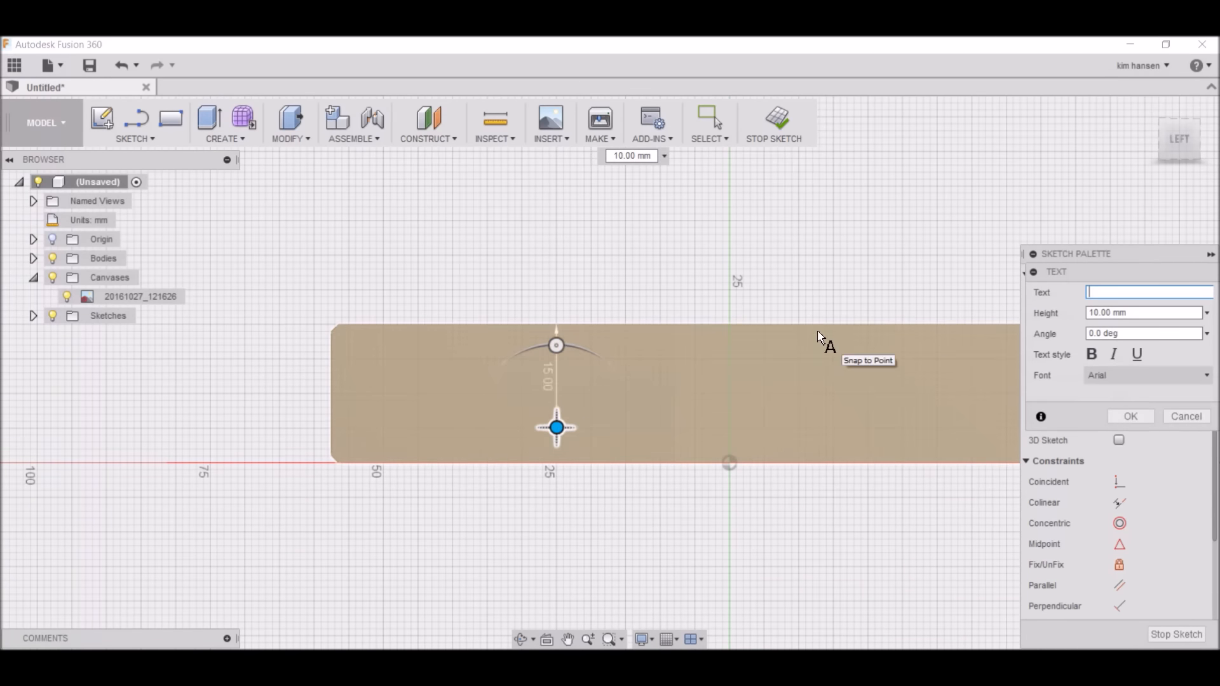
type("My")
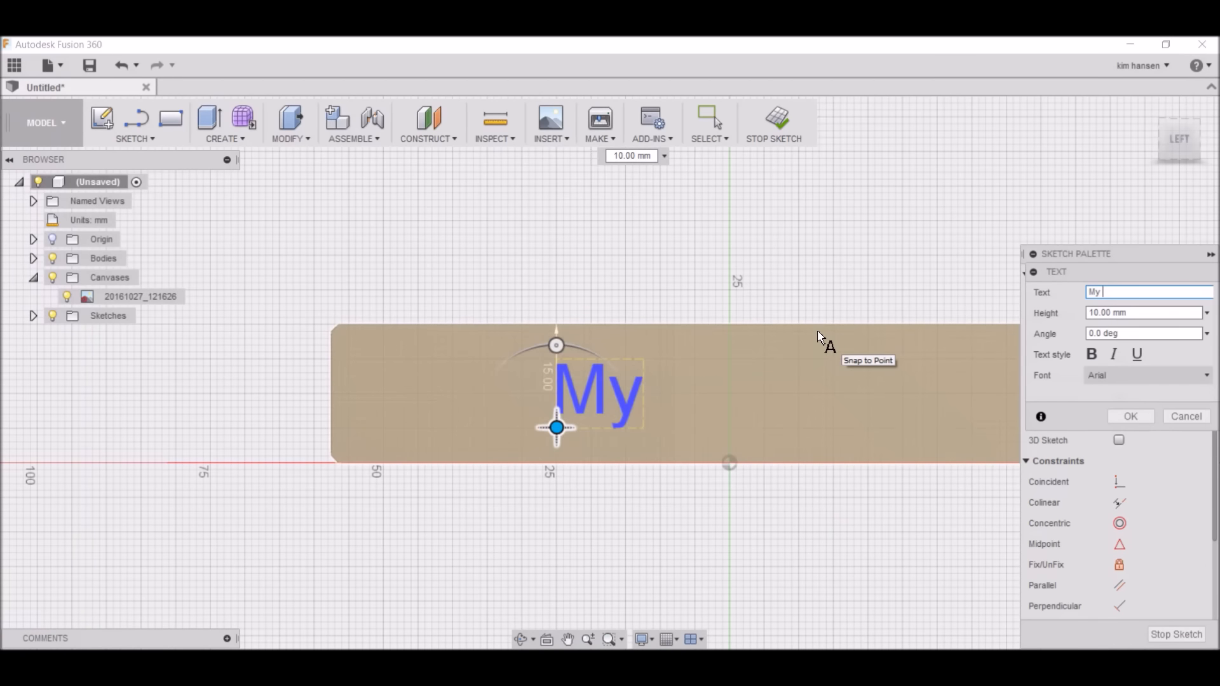
type(" Creation")
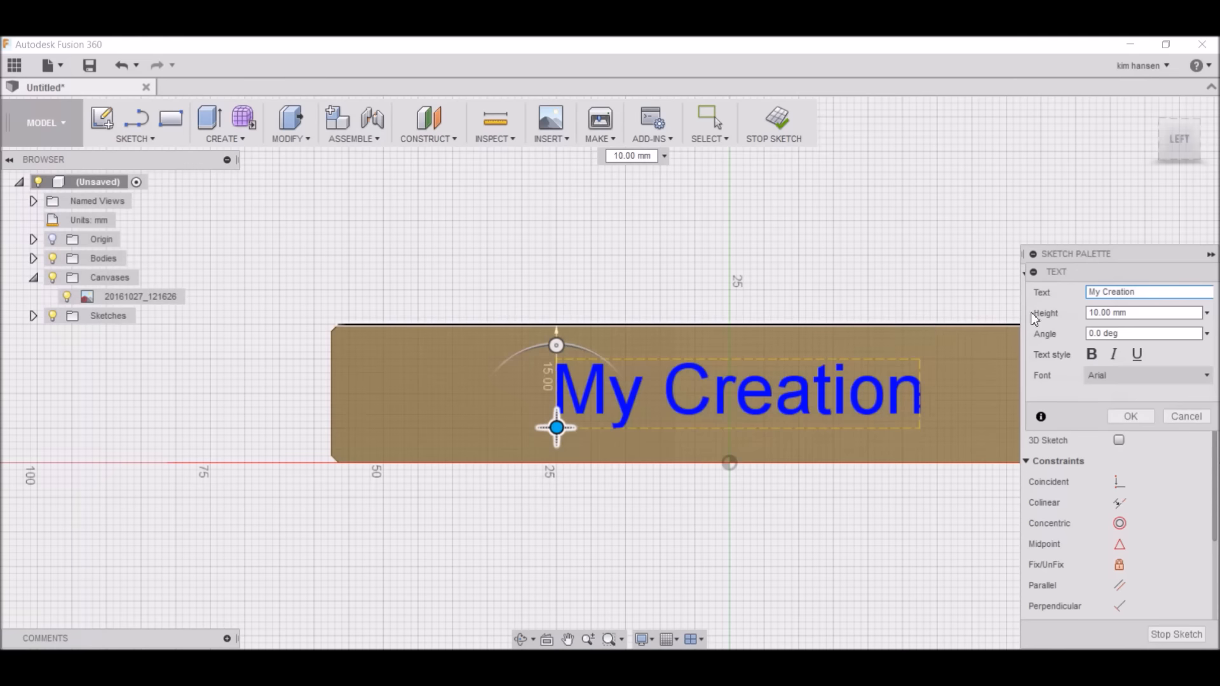
Make the text bold with a height of 14 mm and reposition it so it fits within the base face
left_click(1097, 354)
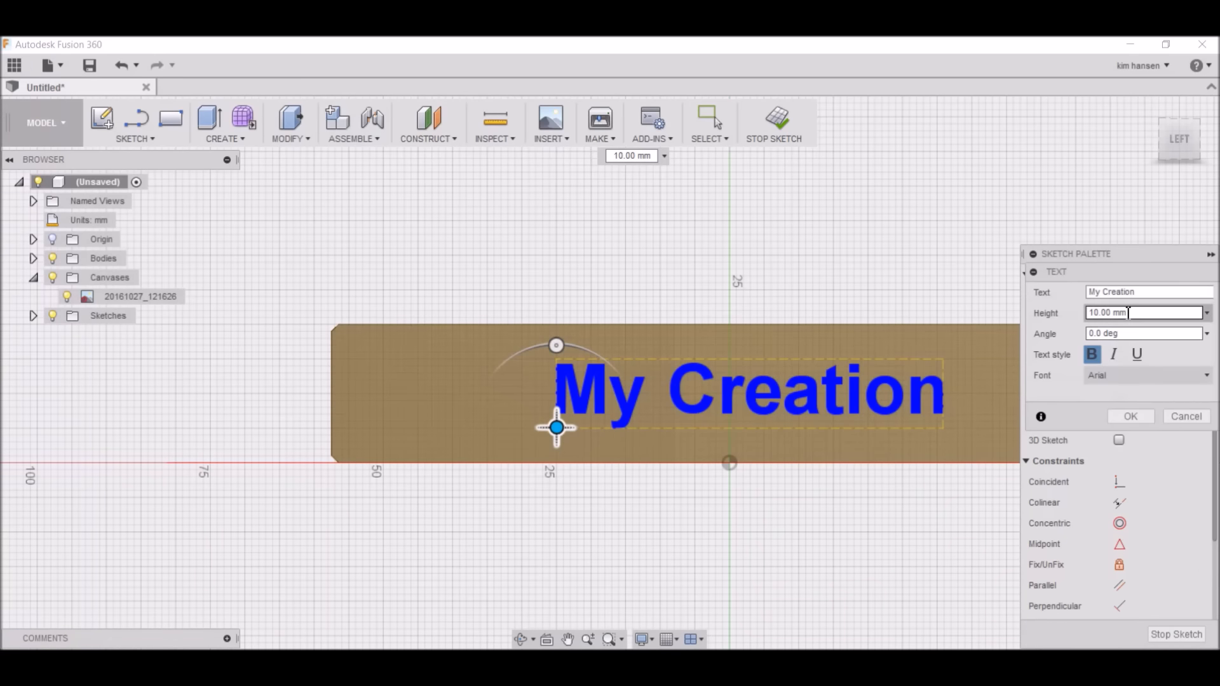
left_click_drag(1132, 313, 1080, 311)
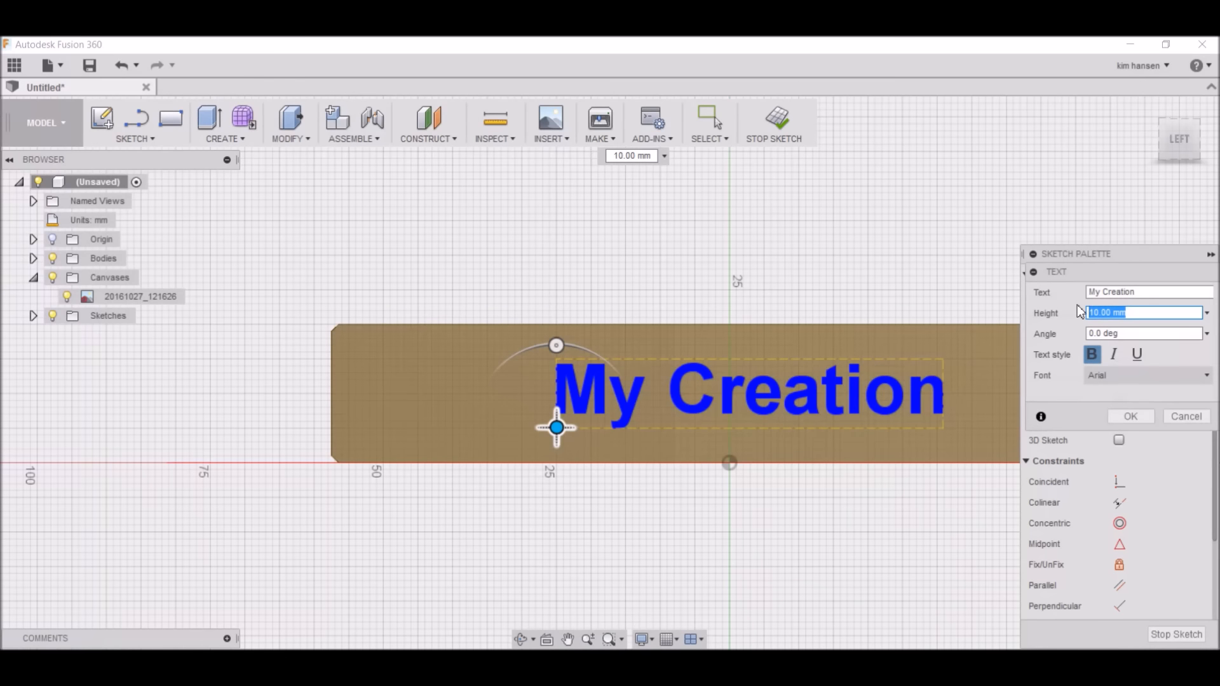
type("14")
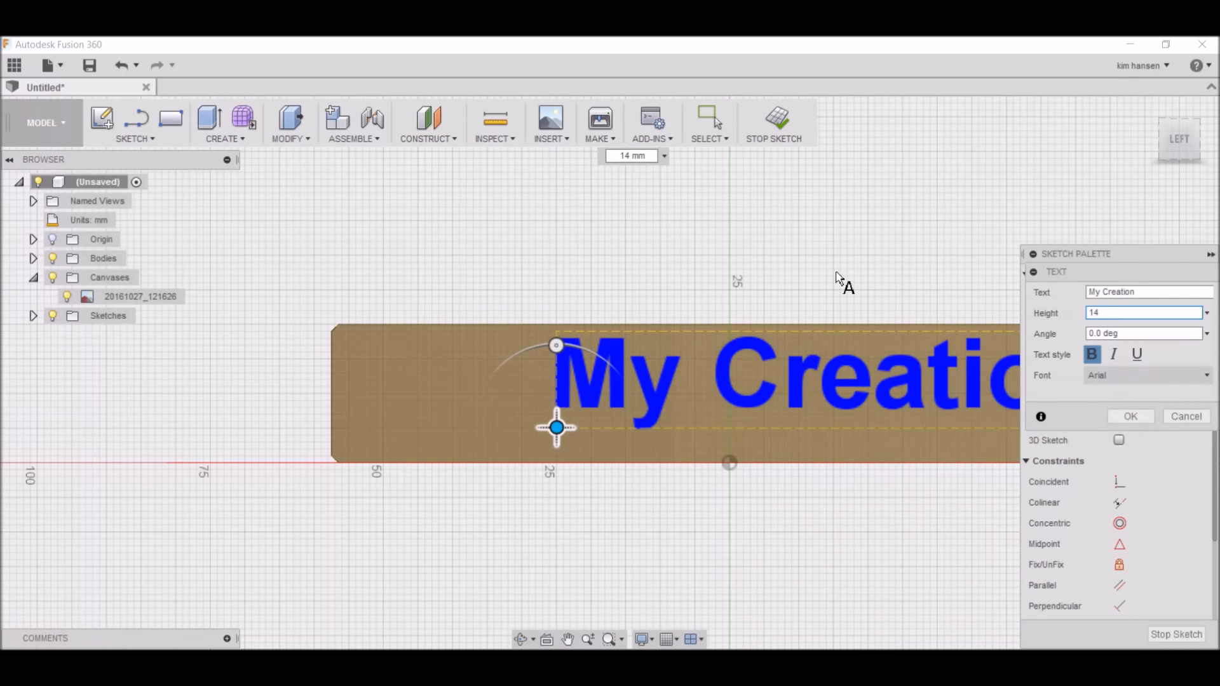
scroll(527, 280, "down", 2)
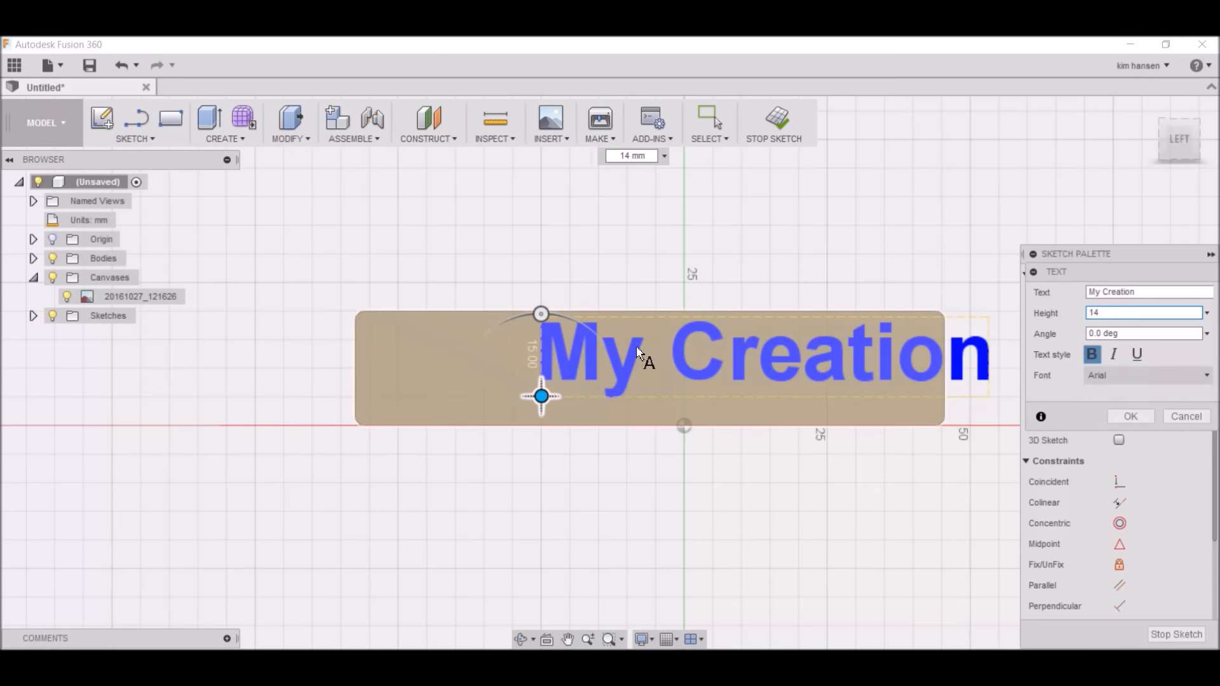
left_click_drag(542, 399, 447, 417)
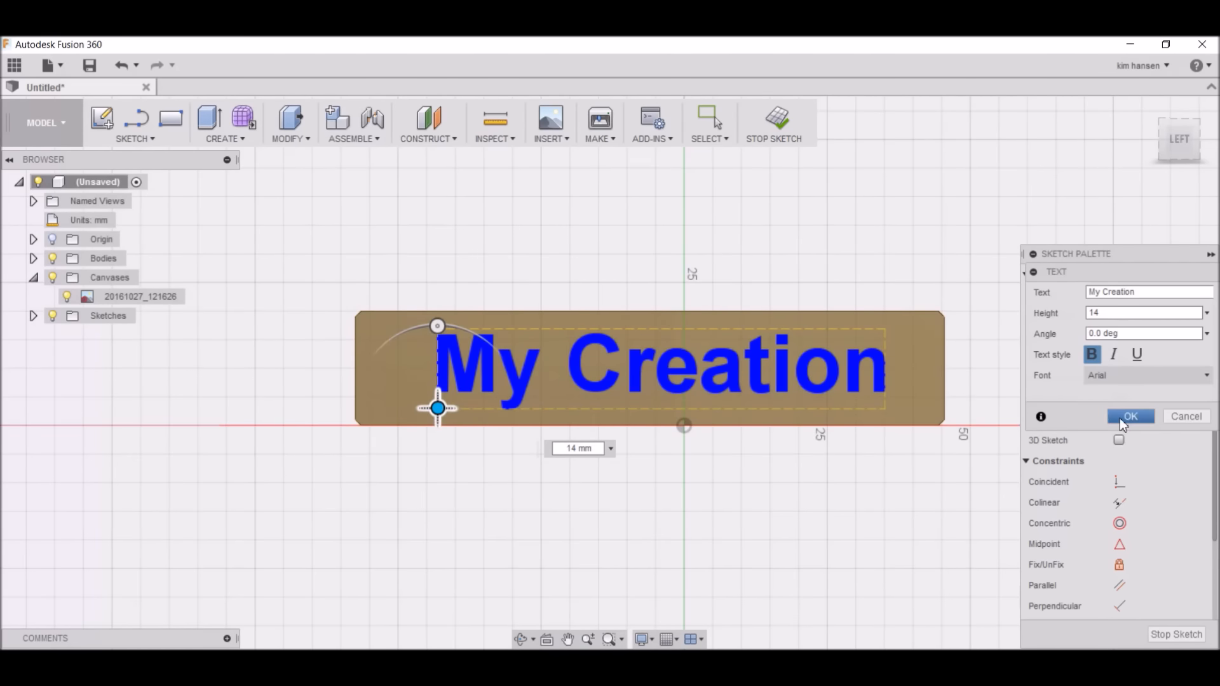
left_click(1122, 419)
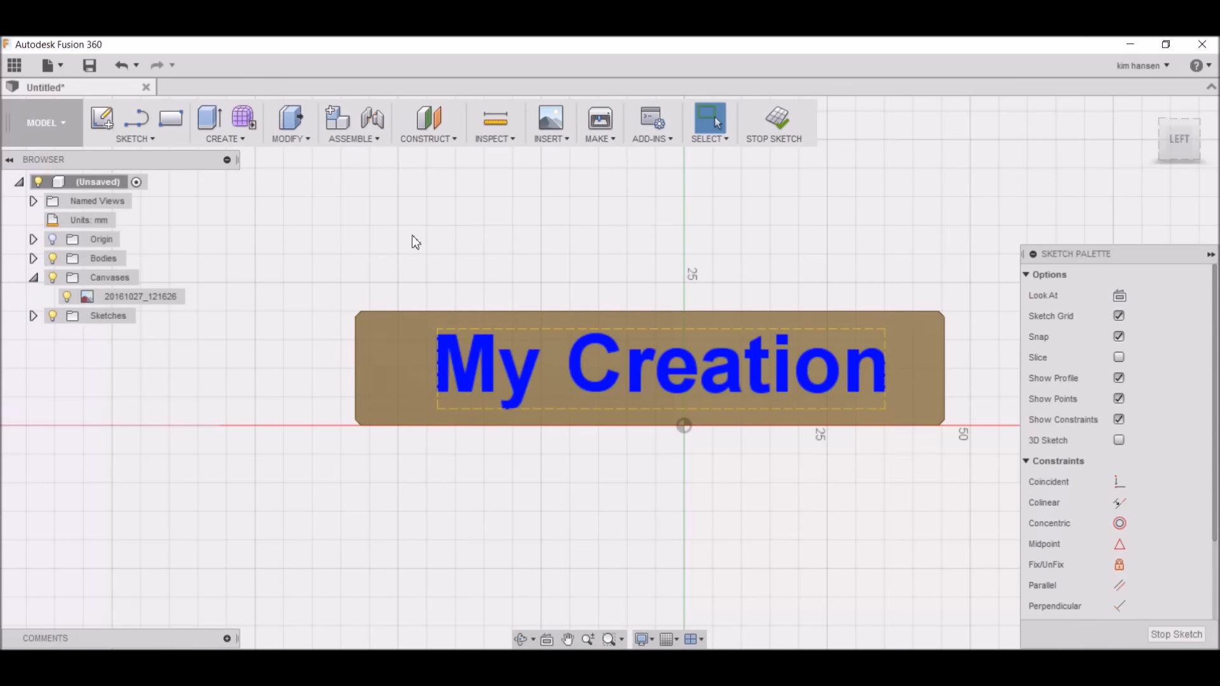
Set up an extrusion of the "My Creation" text as a cut with a distance of 2 mm
left_click(224, 139)
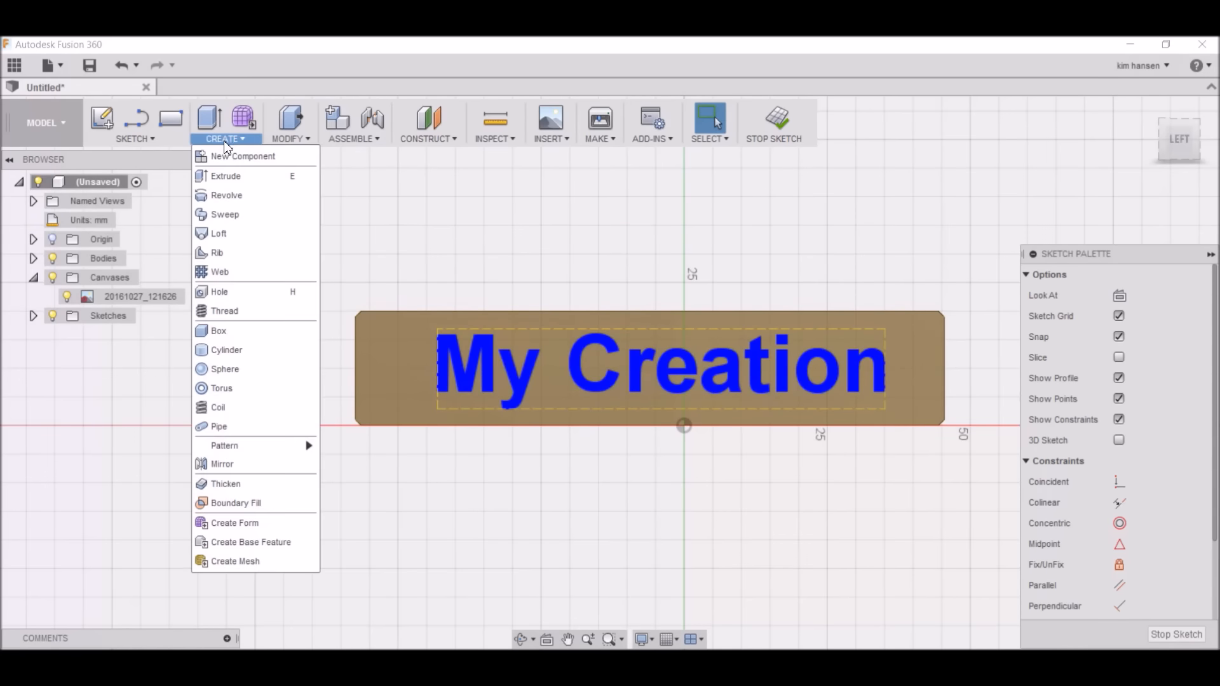
left_click(223, 175)
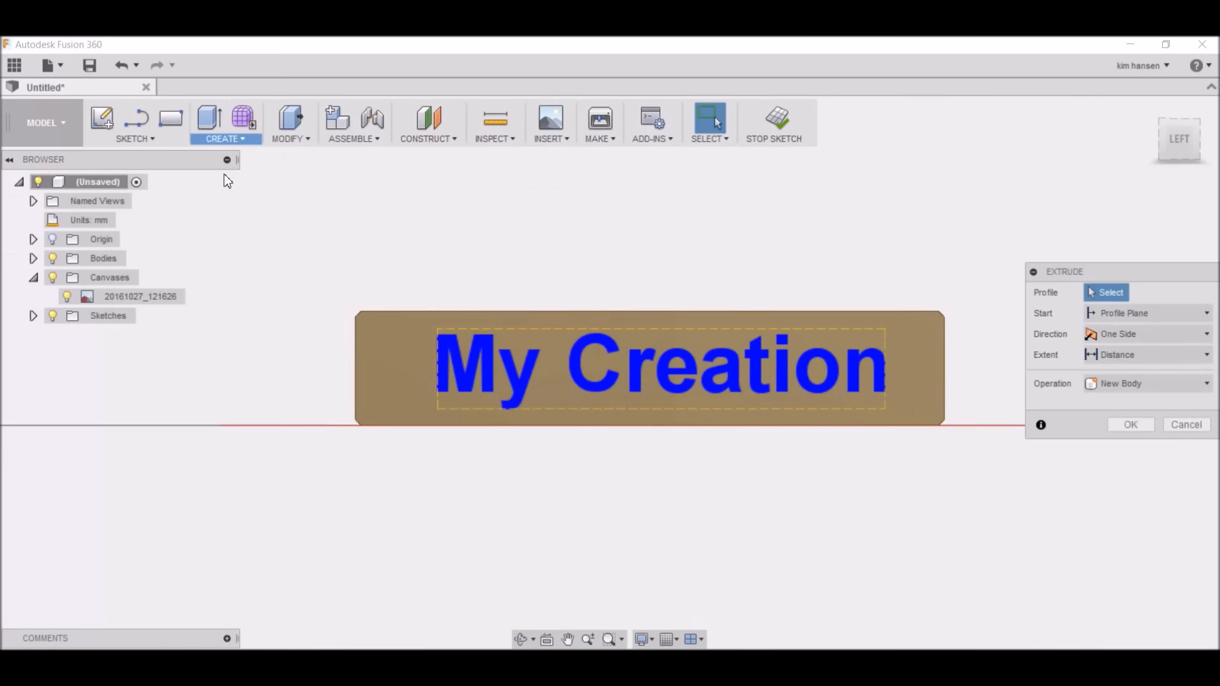
left_click(486, 358)
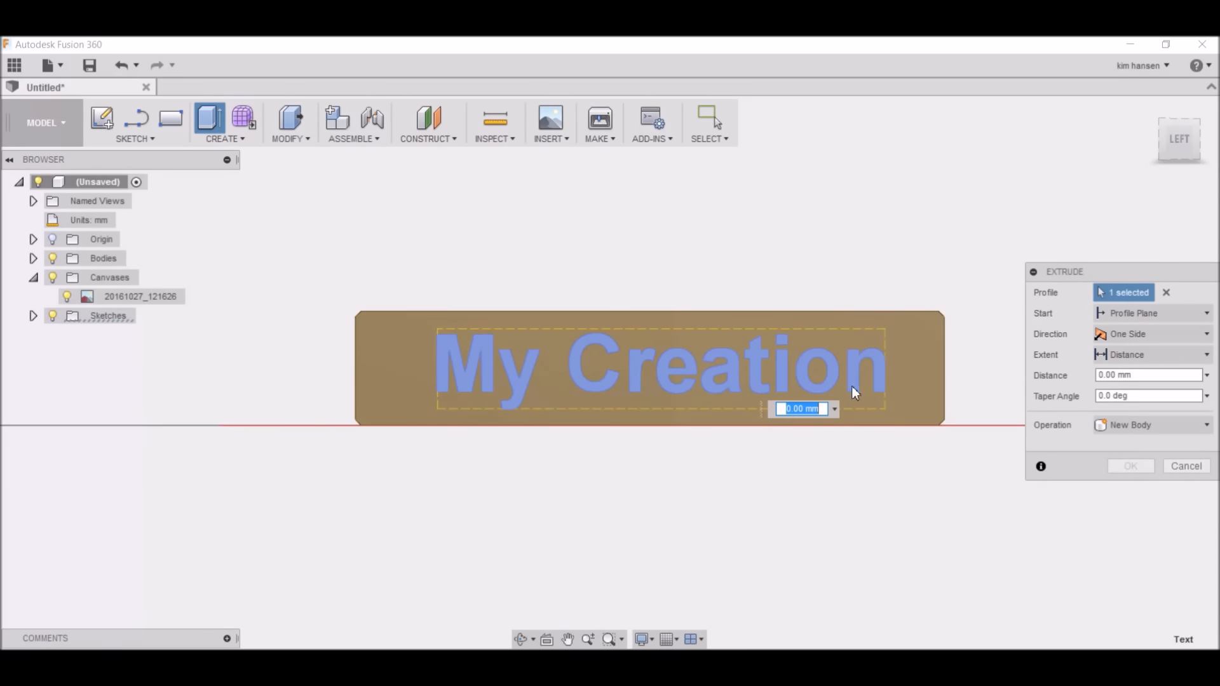
left_click(1125, 425)
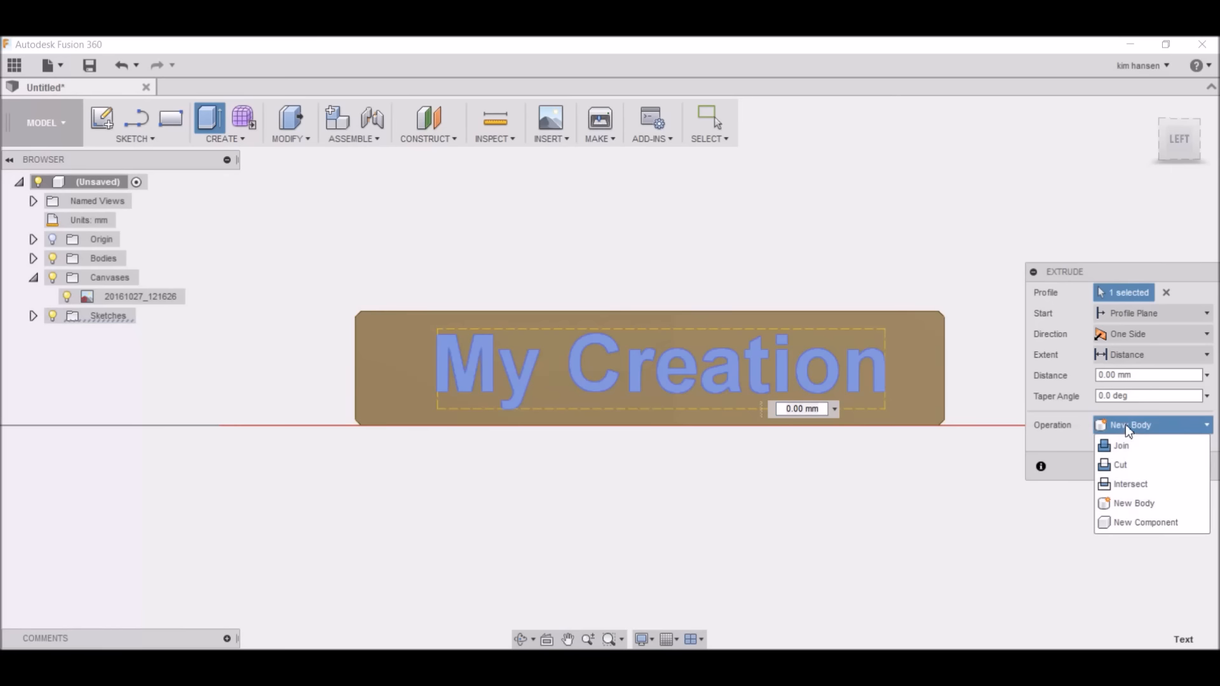
left_click(1128, 465)
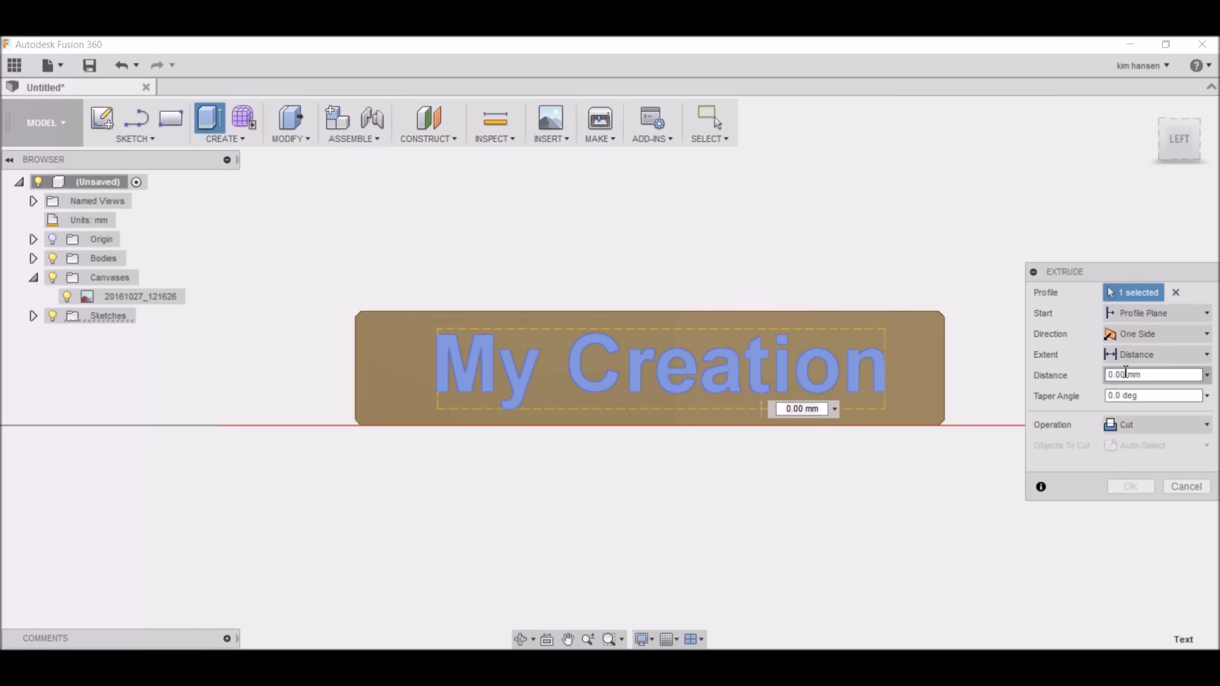
left_click_drag(1147, 375, 1097, 377)
type("2")
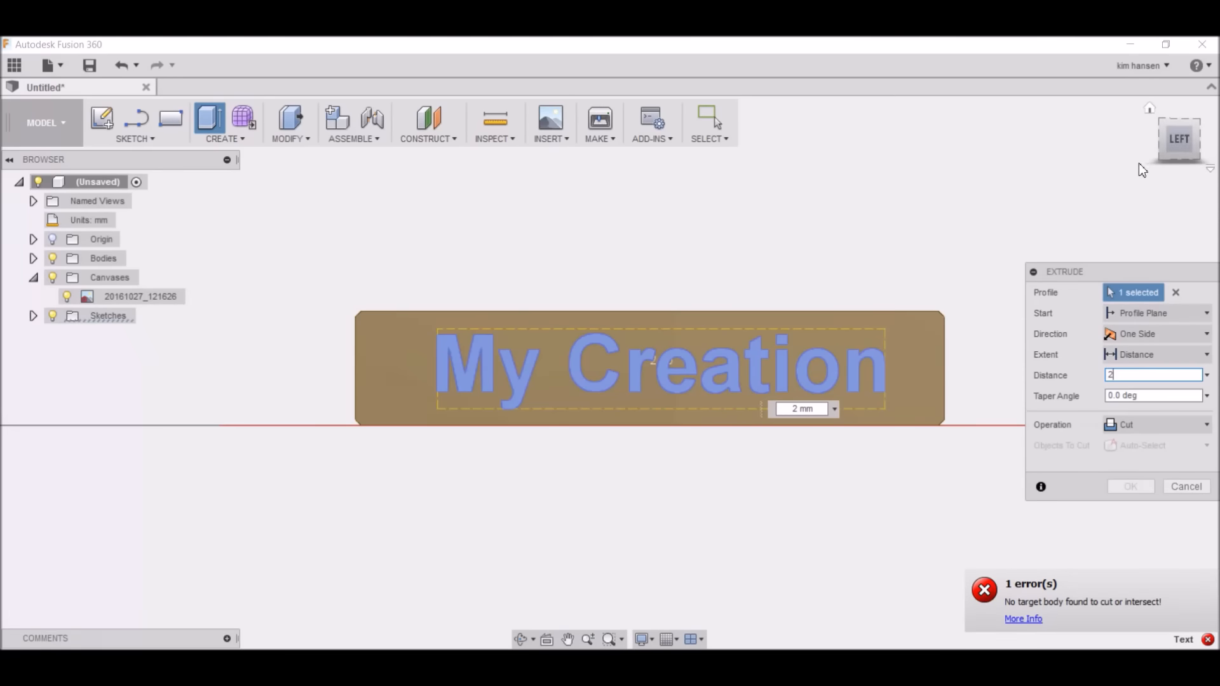
Reverse the text cut into the body with a distance of -2 mm and complete the engraving
left_click_drag(1183, 136, 1148, 171)
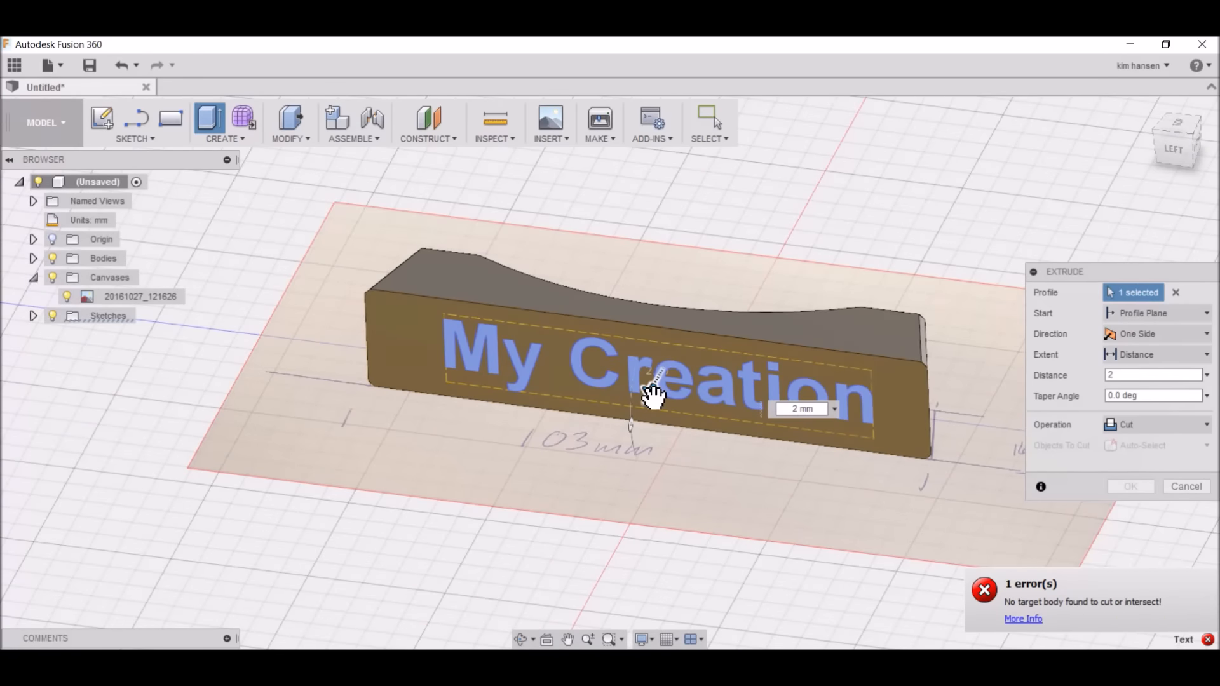
left_click_drag(657, 400, 686, 348)
left_click_drag(1149, 375, 1096, 365)
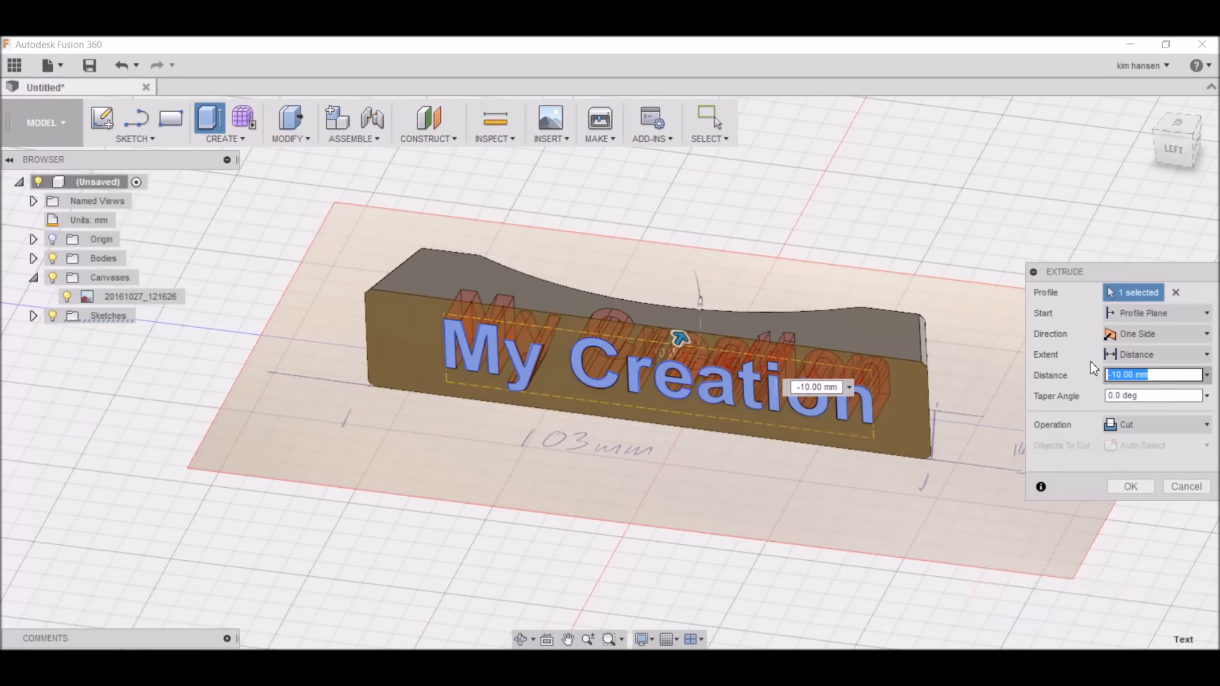
type("-")
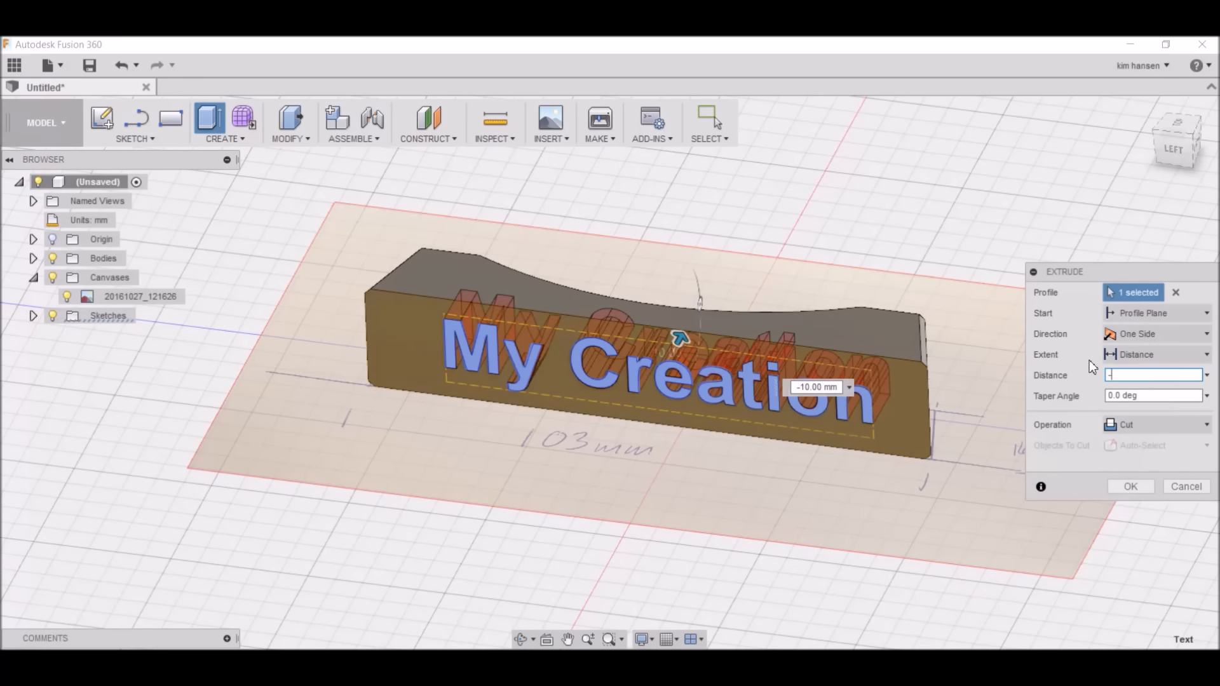
type("2")
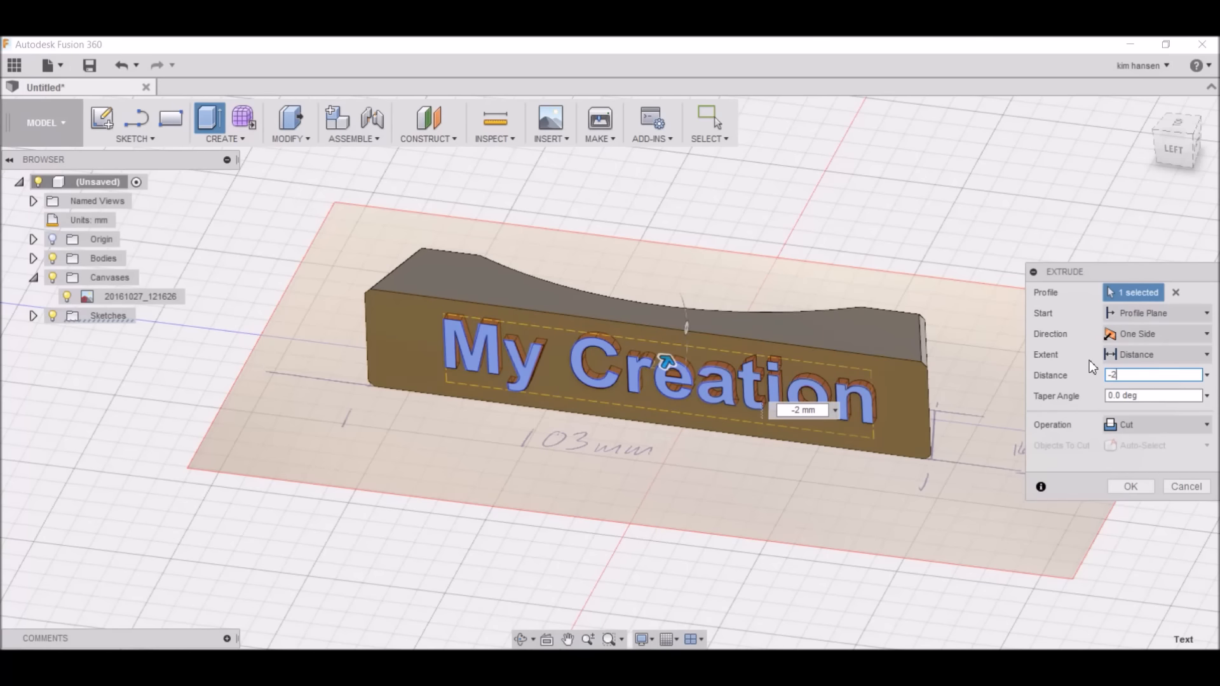
left_click(1137, 484)
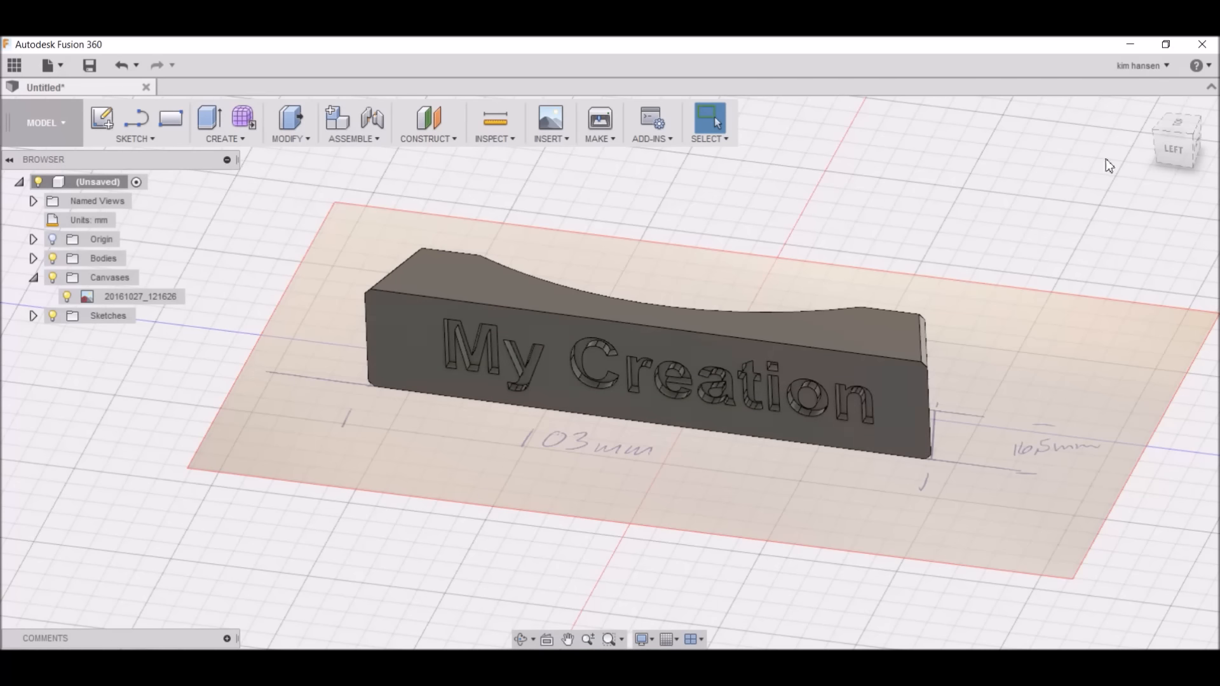
Export the body for 3D printing as an STL file named "My Creation"
mouse_move(1179, 130)
left_mouse_down()
mouse_move(1204, 154)
mouse_move(1201, 193)
mouse_move(1176, 222)
left_mouse_up()
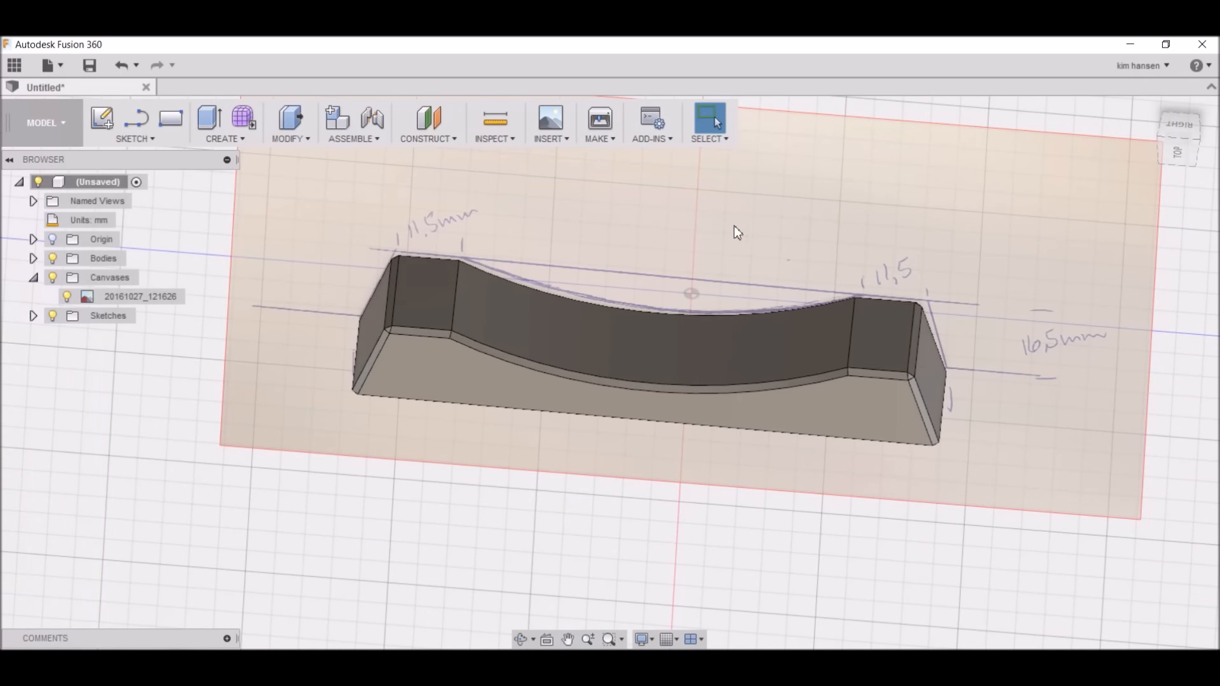
left_click(606, 140)
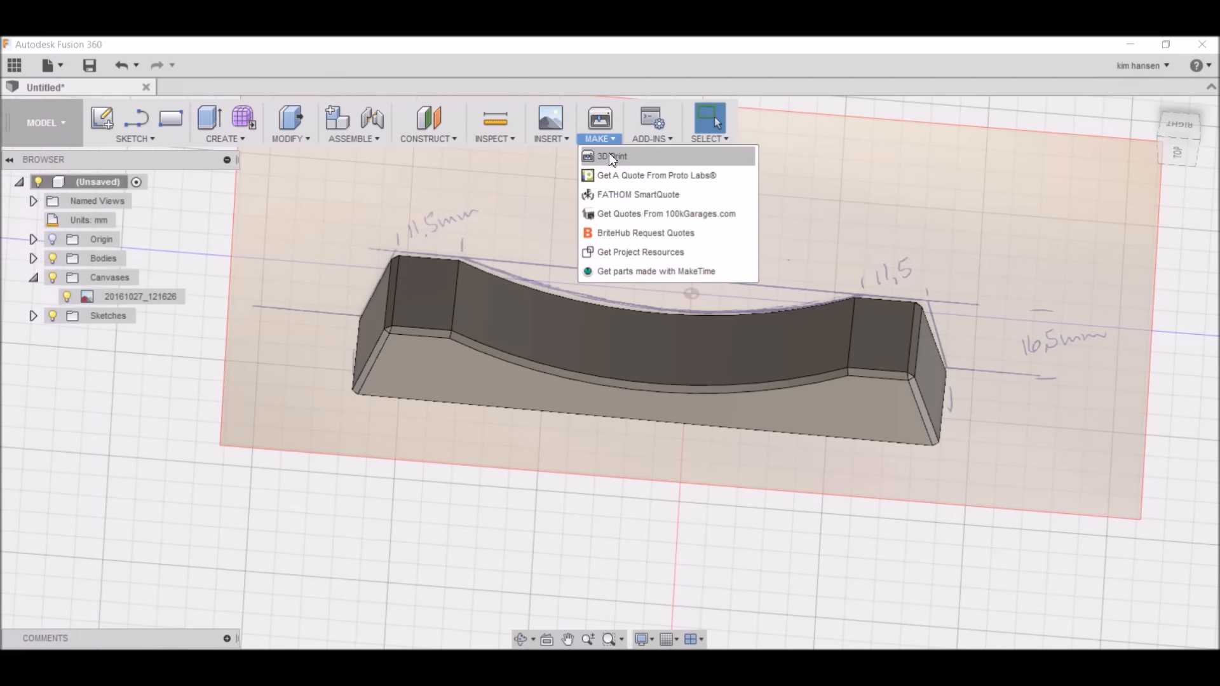
left_click(610, 155)
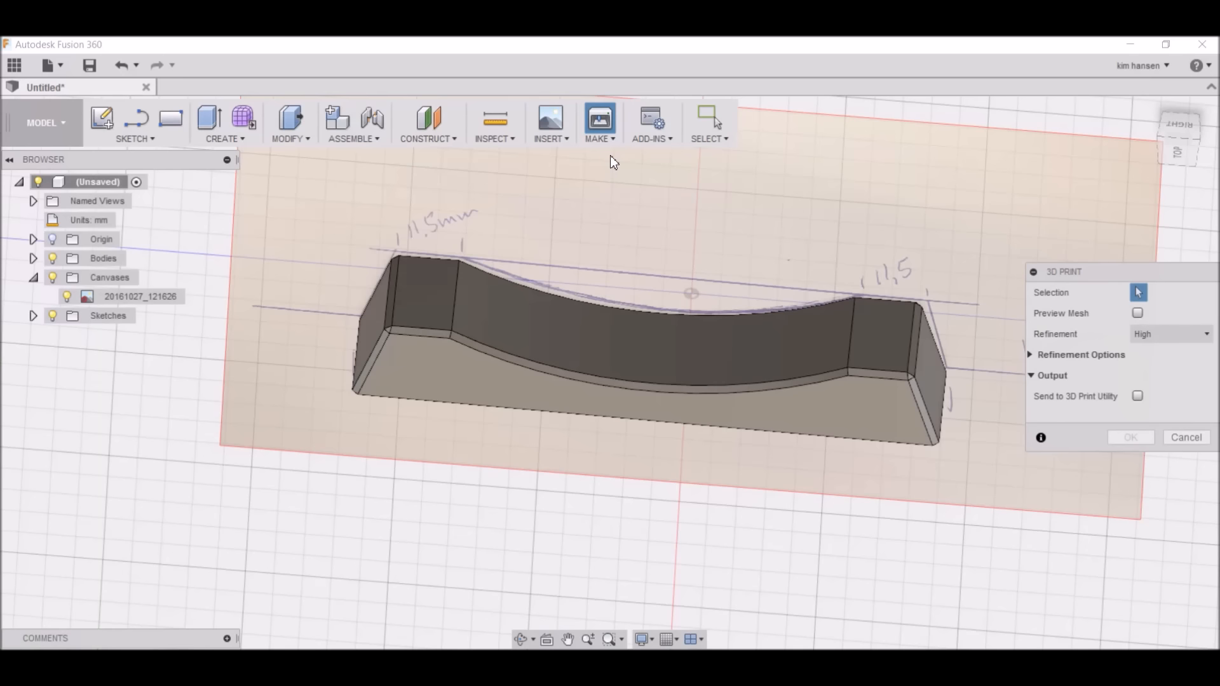
left_click(867, 399)
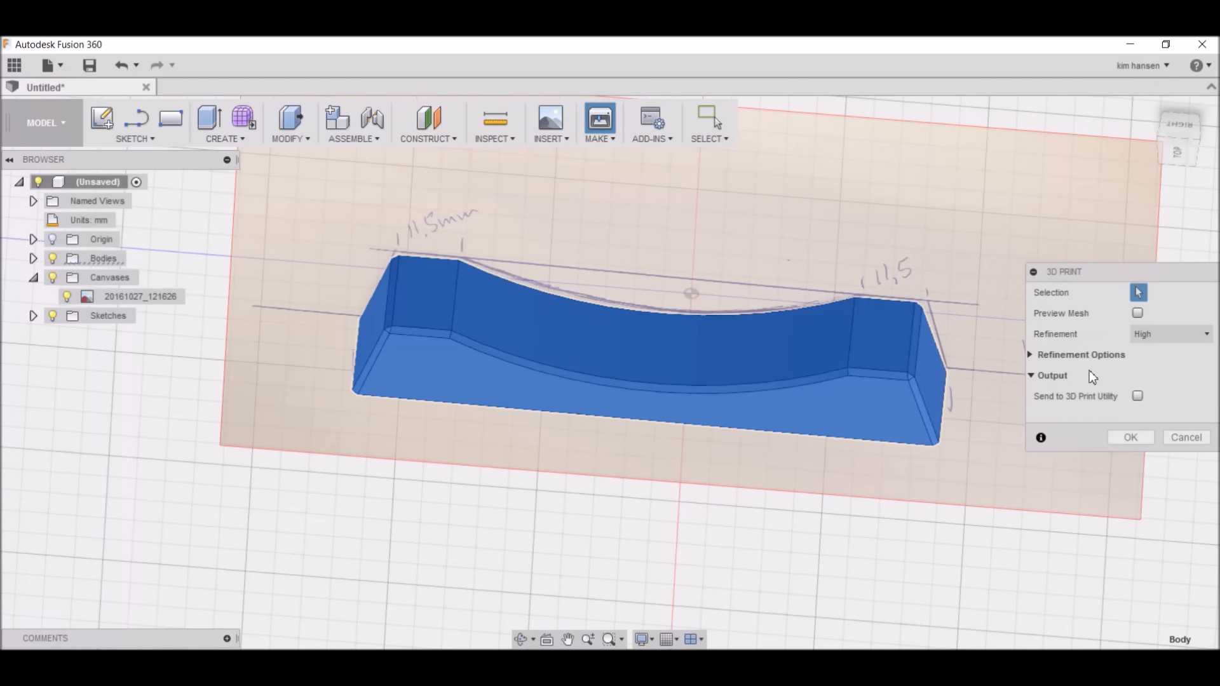
left_click(1132, 438)
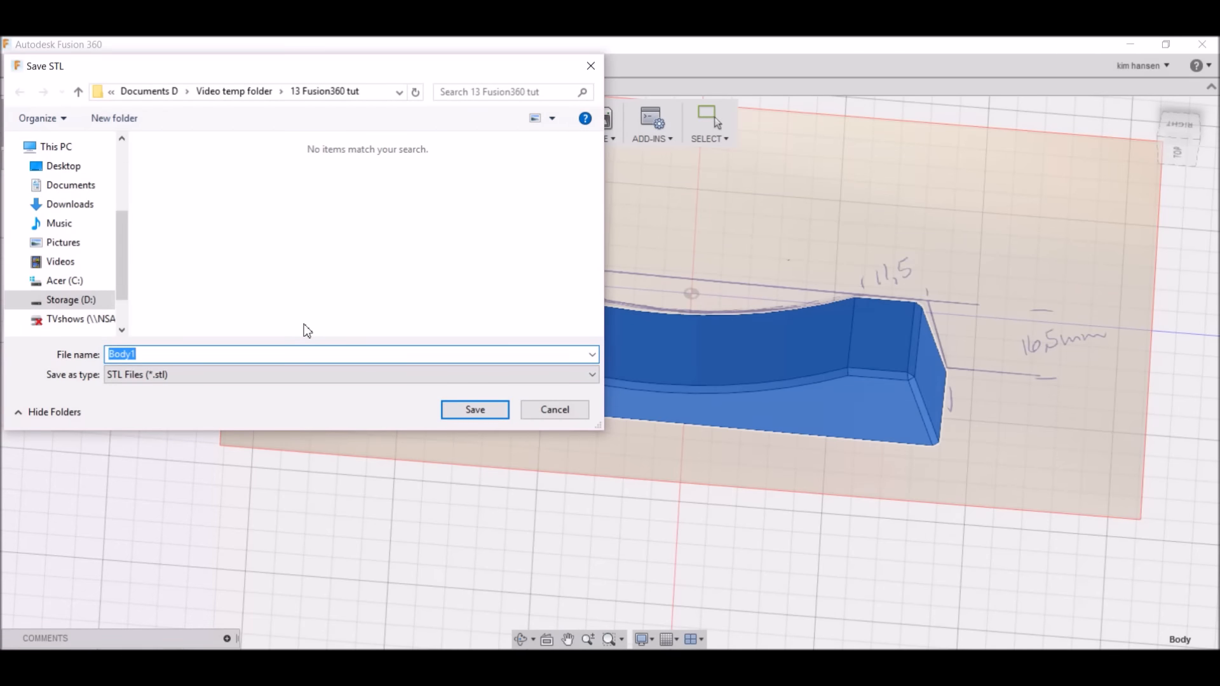
type("My Creation")
left_click(477, 410)
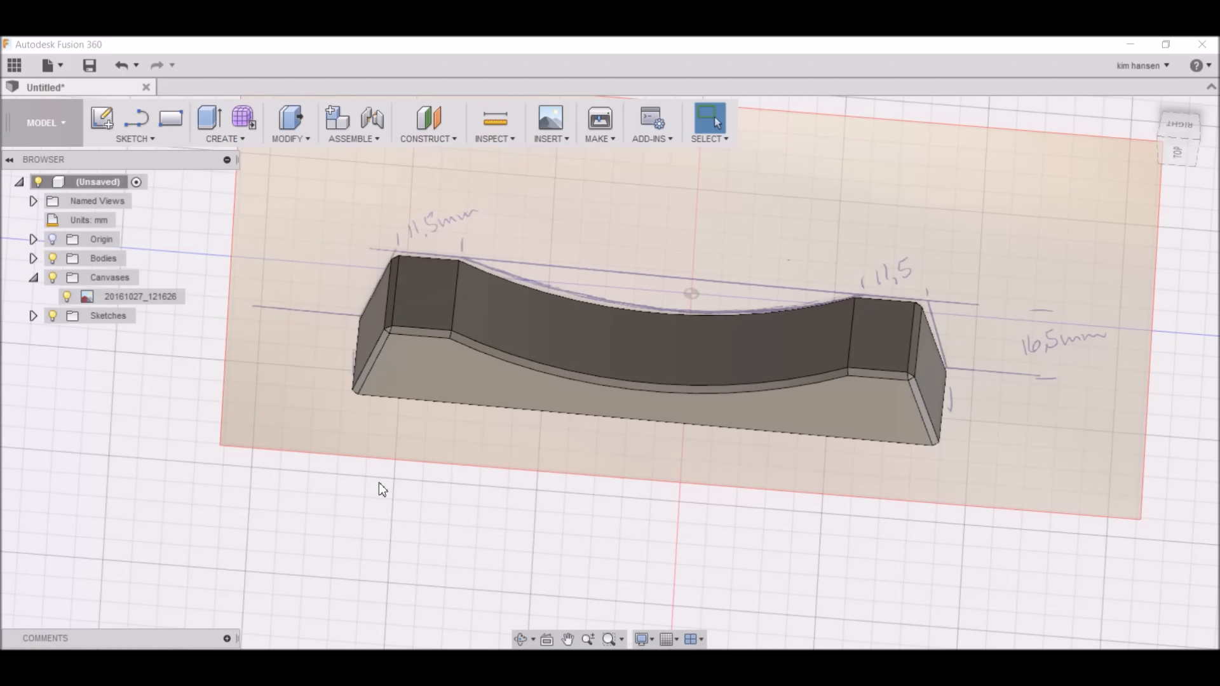
scroll(377, 484, "down", 2)
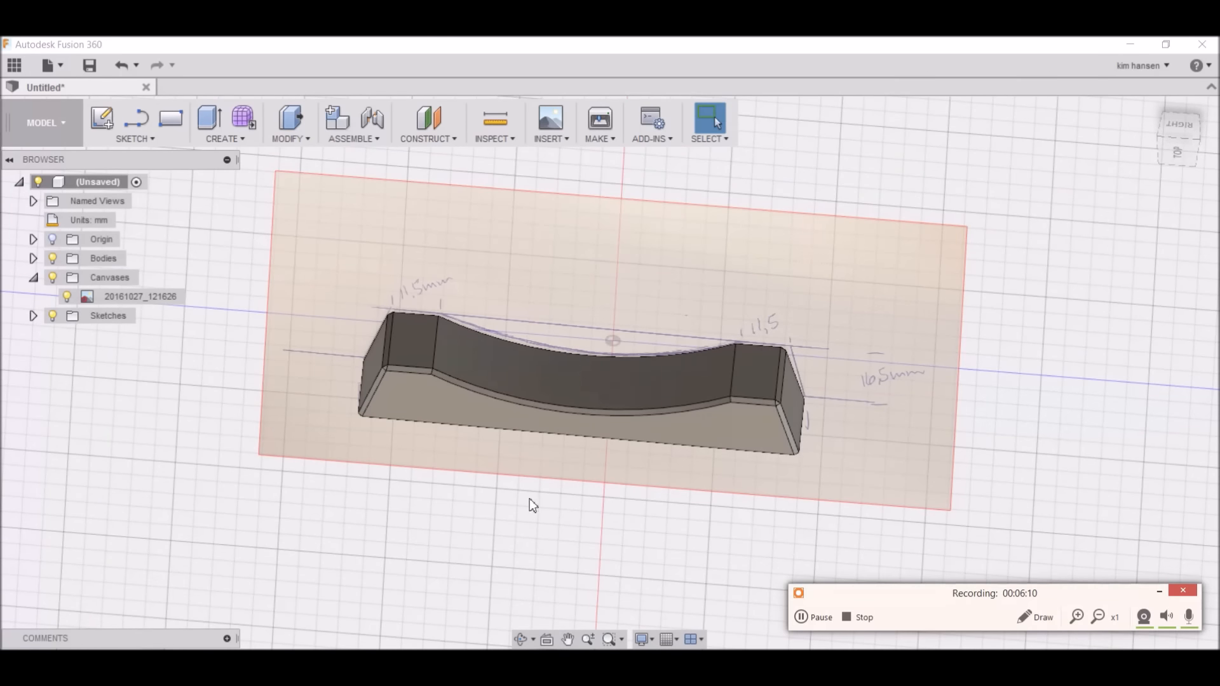
left_click(852, 617)
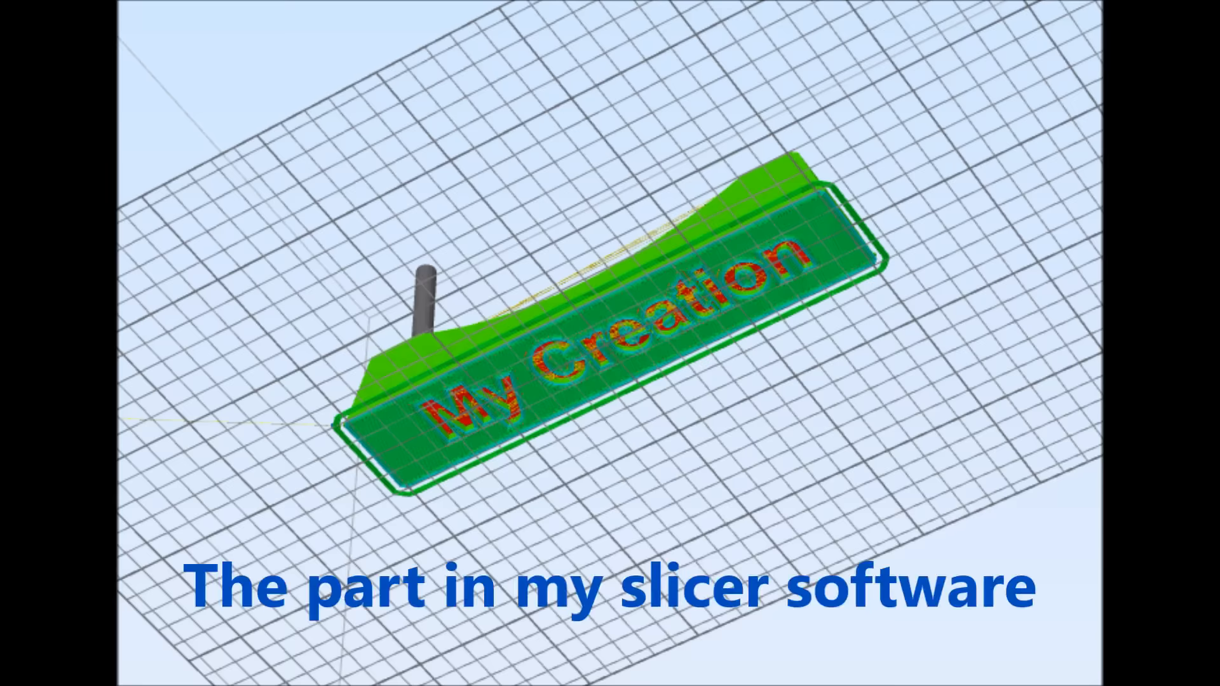